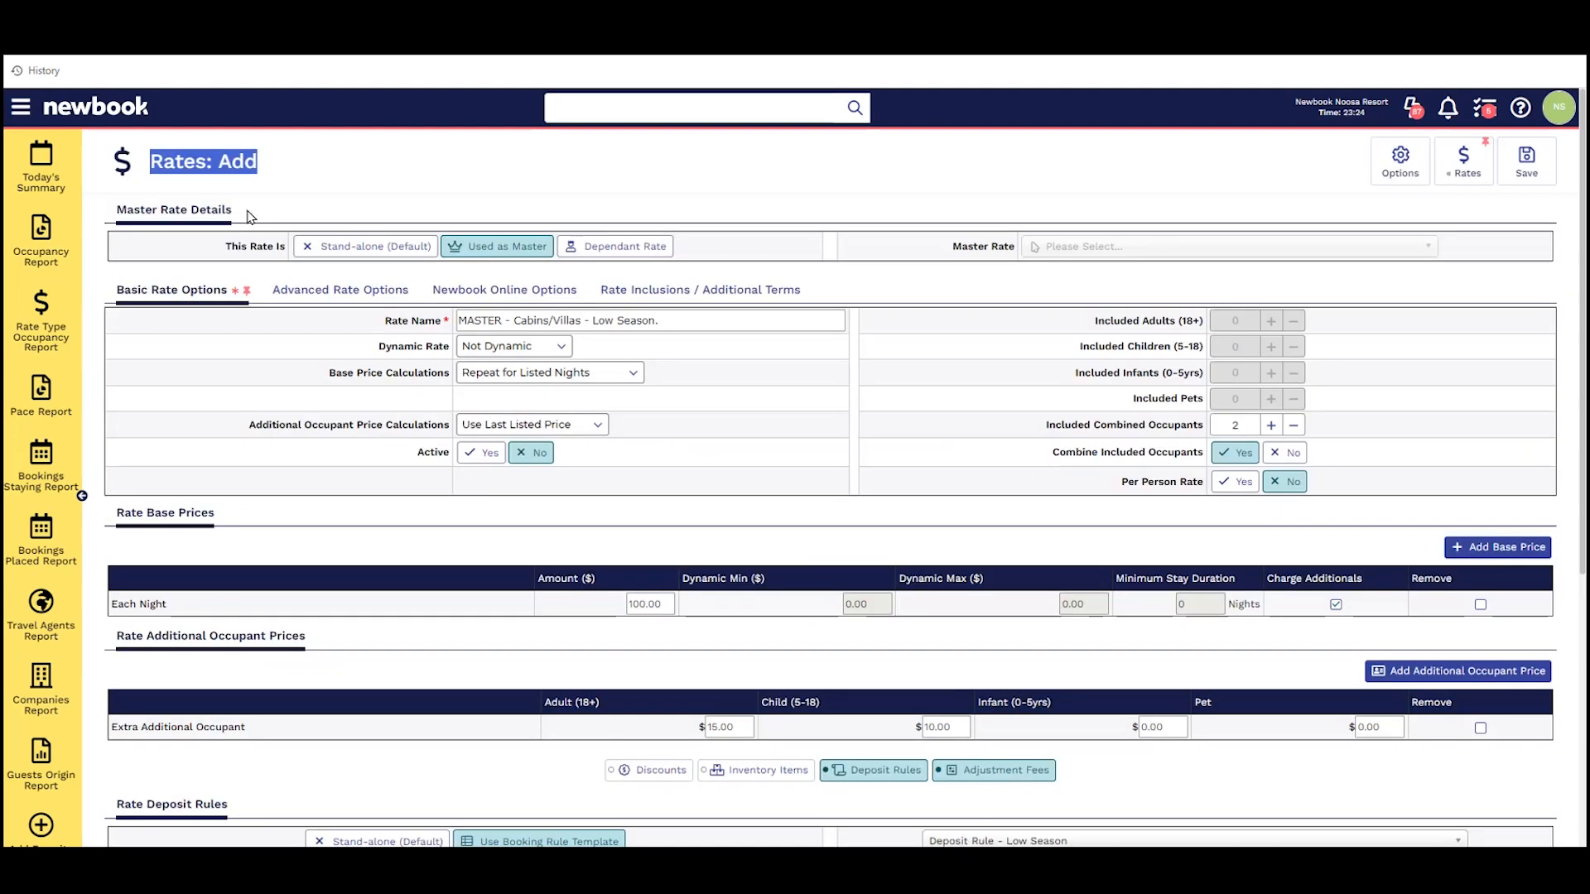
Review the master rate's type, name, base price calculation, included occupants, additional occupant prices, deposit rules and cancellation fees.
{"action": "left_click_drag", "start_coordinate": [233, 210], "coordinate": [116, 210]}
{"action": "left_click_drag", "start_coordinate": [225, 246], "coordinate": [280, 252]}
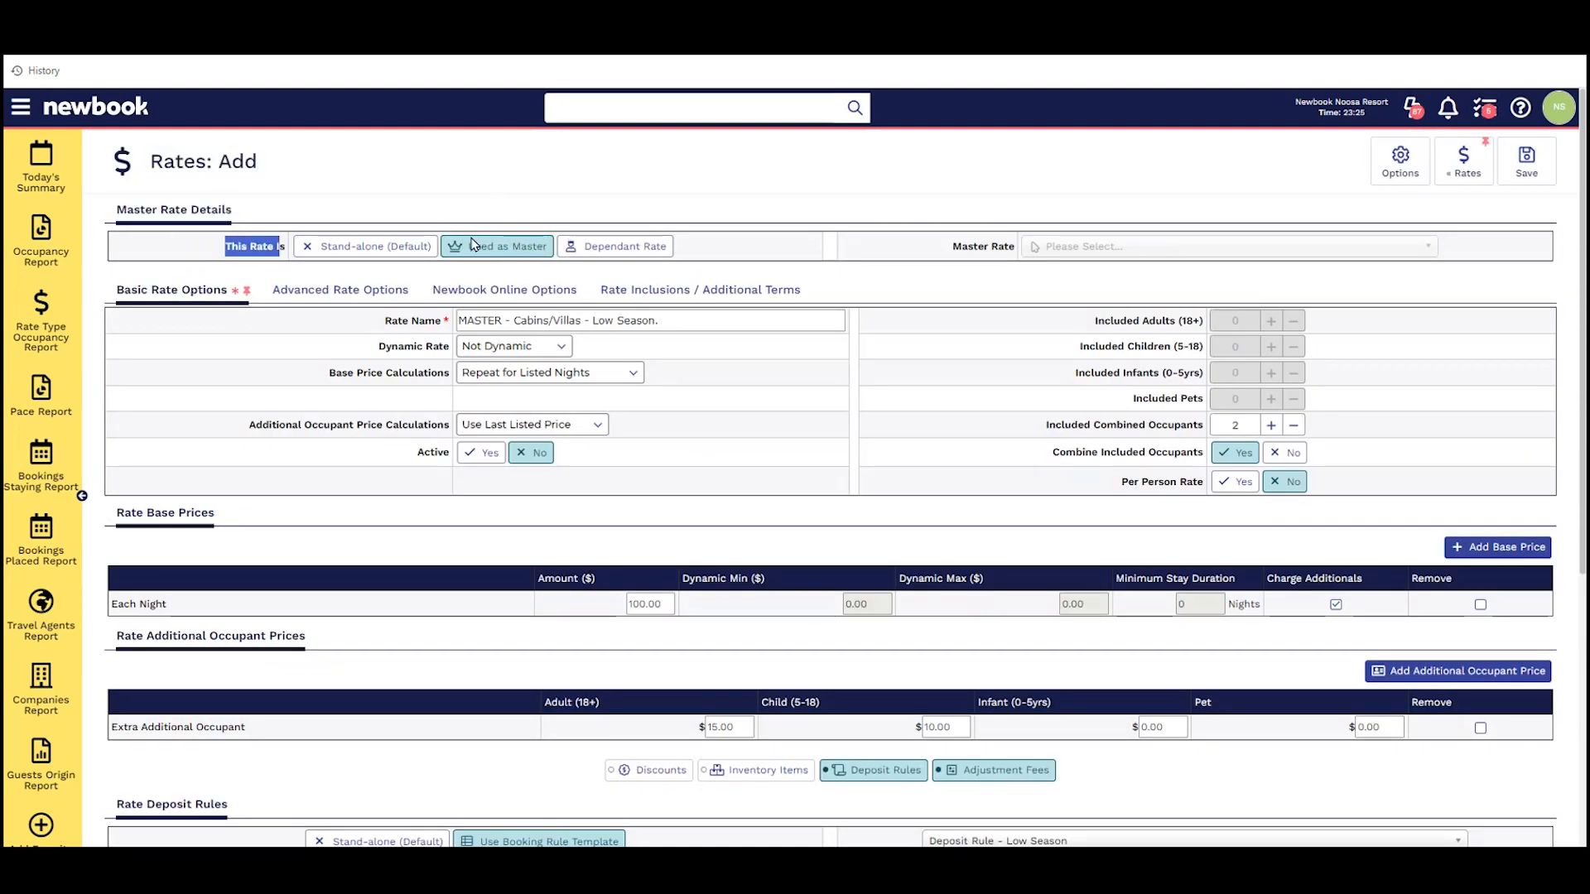
{"action": "left_click_drag", "start_coordinate": [116, 291], "coordinate": [239, 295]}
{"action": "left_click_drag", "start_coordinate": [391, 327], "coordinate": [445, 322]}
{"action": "left_click", "coordinate": [444, 322]}
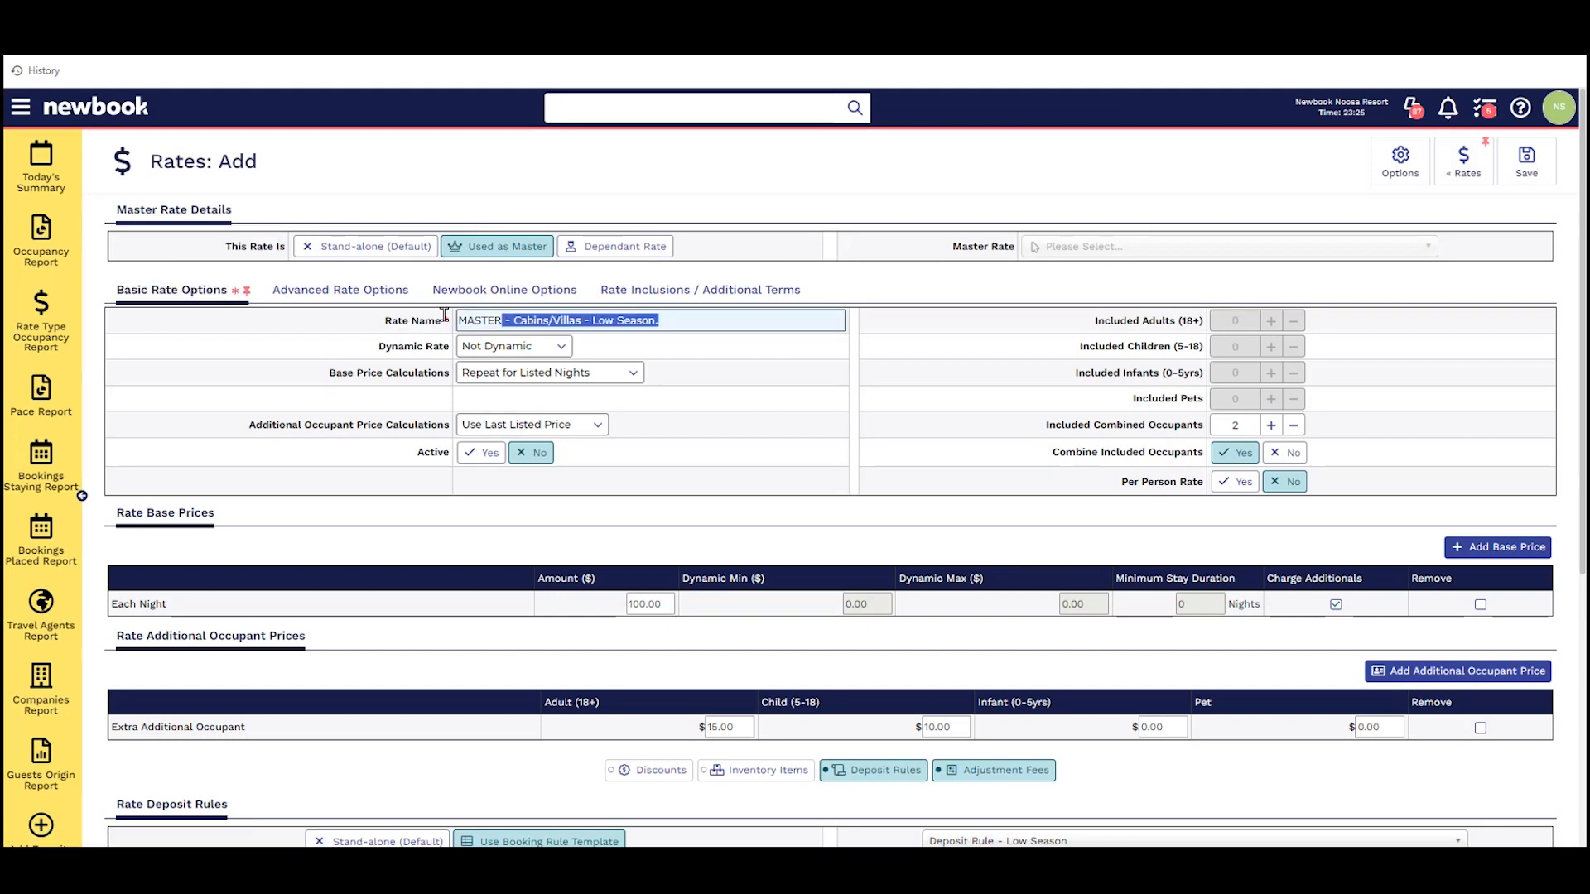
{"action": "left_click_drag", "start_coordinate": [311, 368], "coordinate": [456, 383]}
{"action": "left_click_drag", "start_coordinate": [121, 520], "coordinate": [236, 518]}
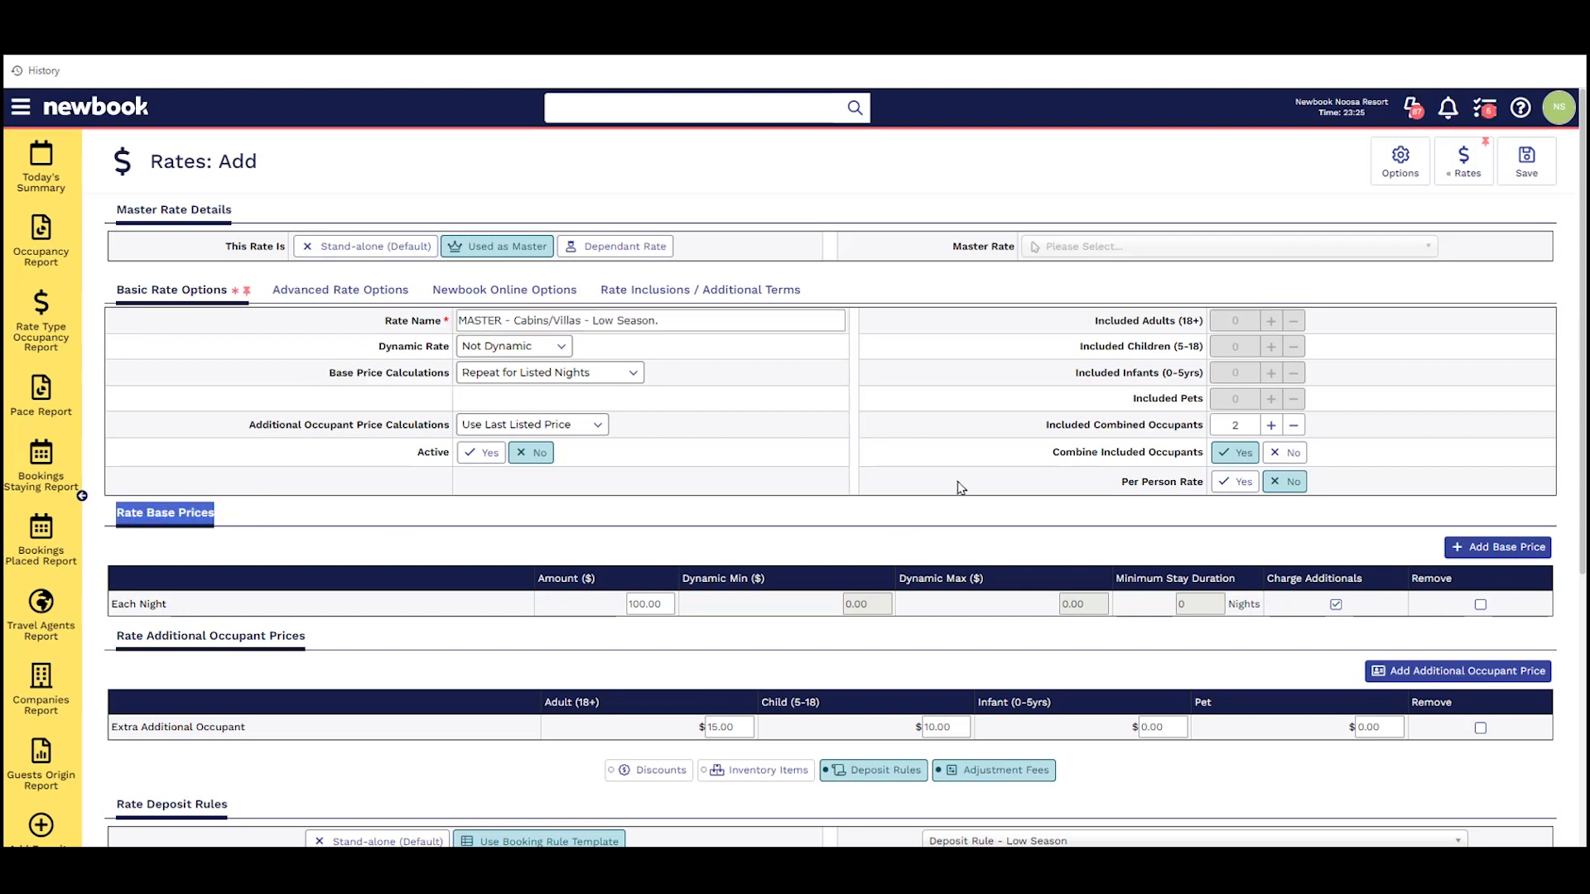
{"action": "left_click_drag", "start_coordinate": [1042, 427], "coordinate": [1210, 429]}
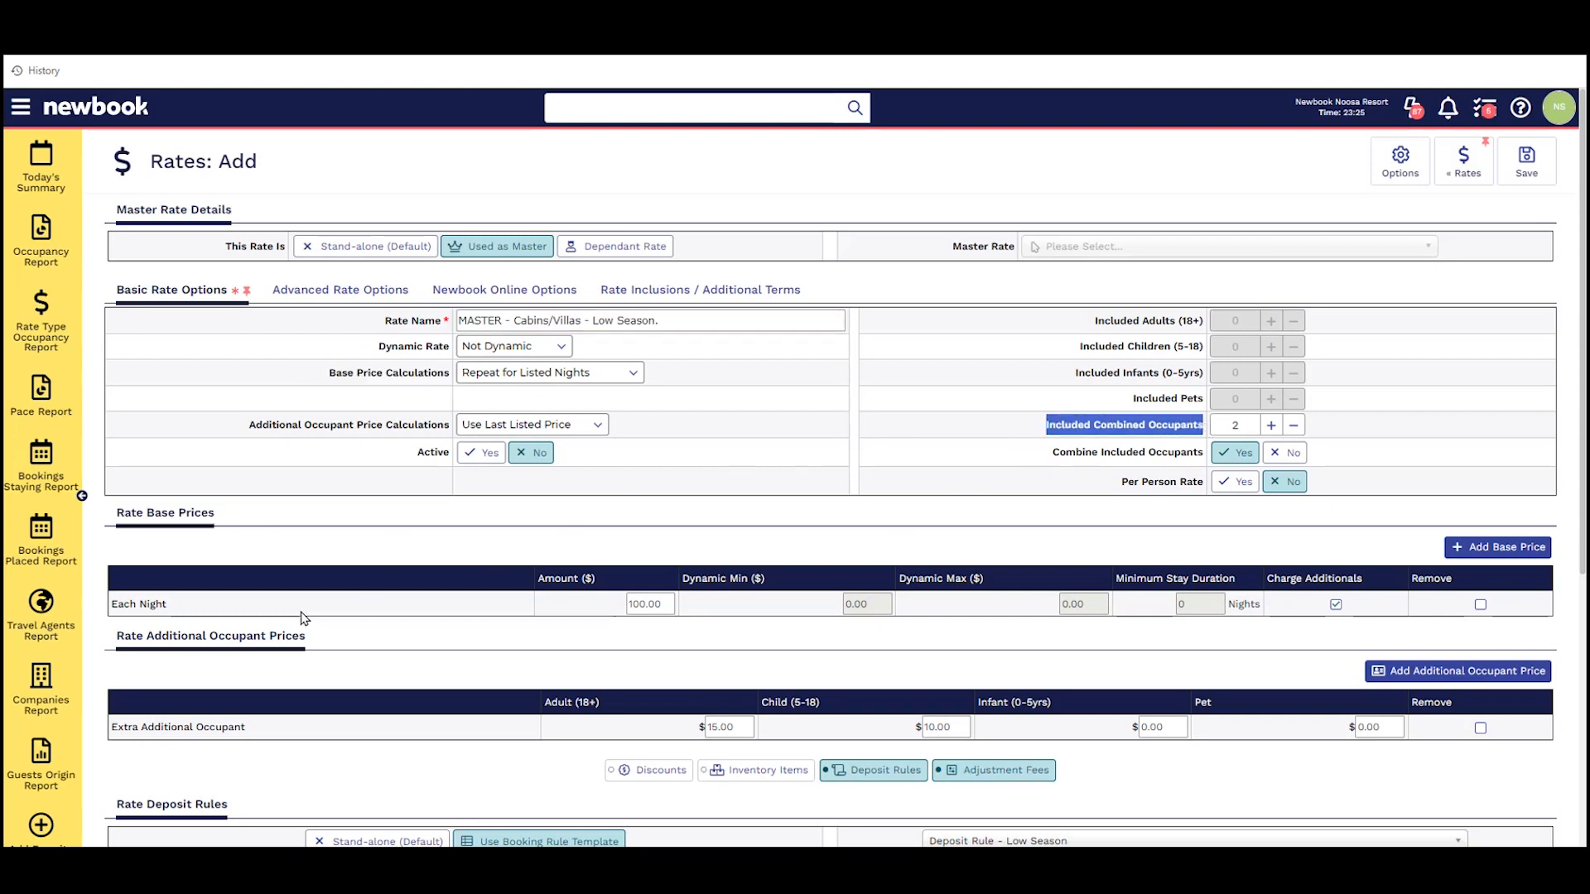
{"action": "left_click_drag", "start_coordinate": [306, 636], "coordinate": [116, 636]}
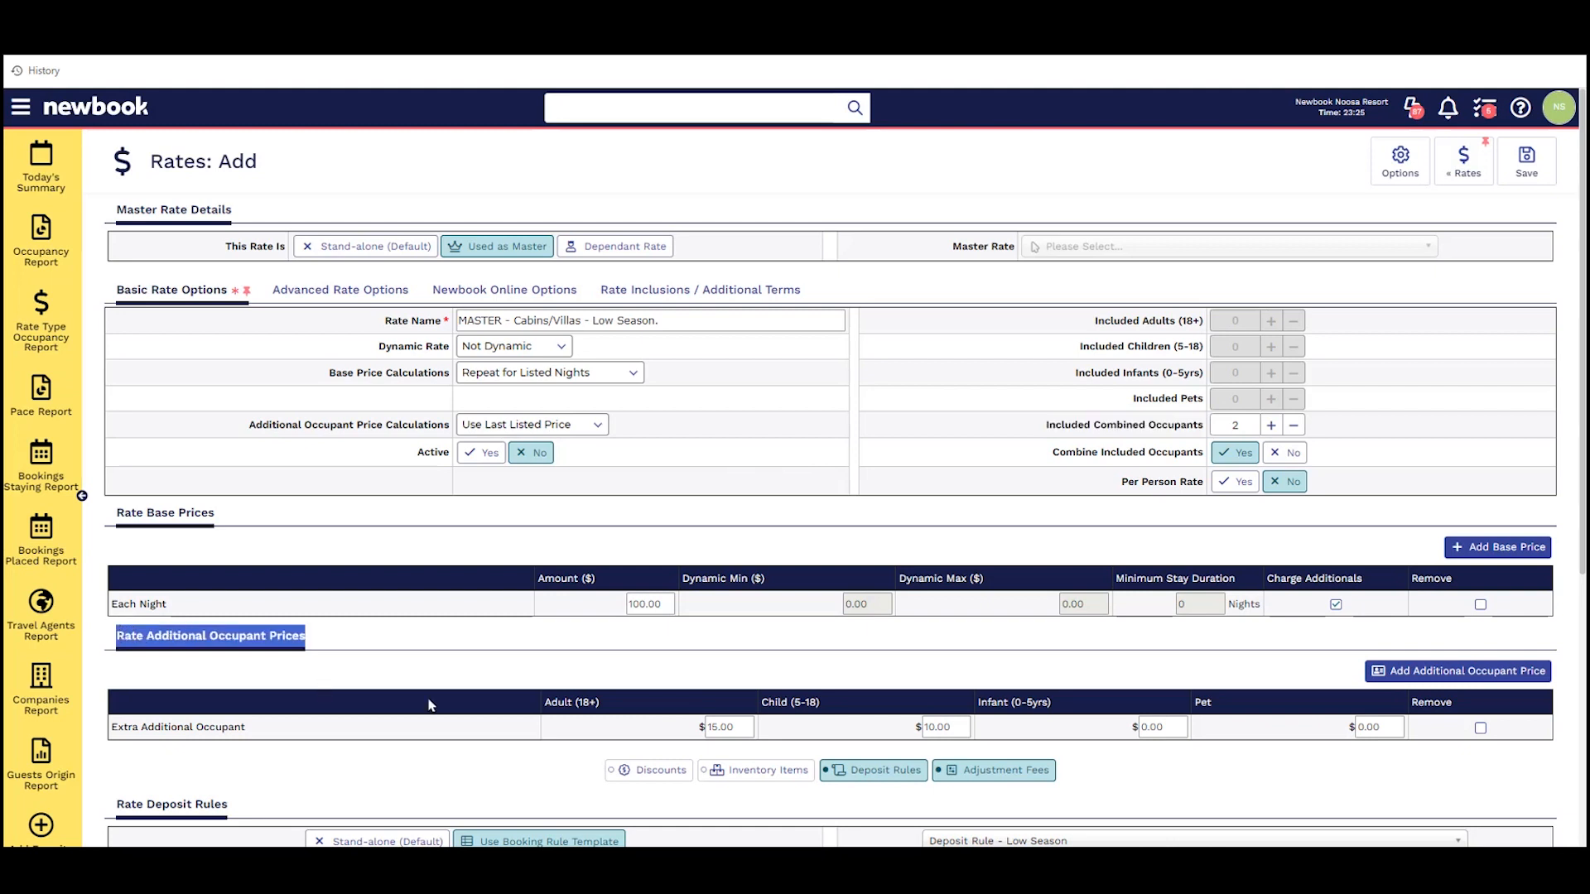
{"action": "left_click", "coordinate": [727, 727]}
{"action": "left_click", "coordinate": [958, 729]}
{"action": "scroll", "coordinate": [944, 729], "scroll_direction": "down", "scroll_amount": 2}
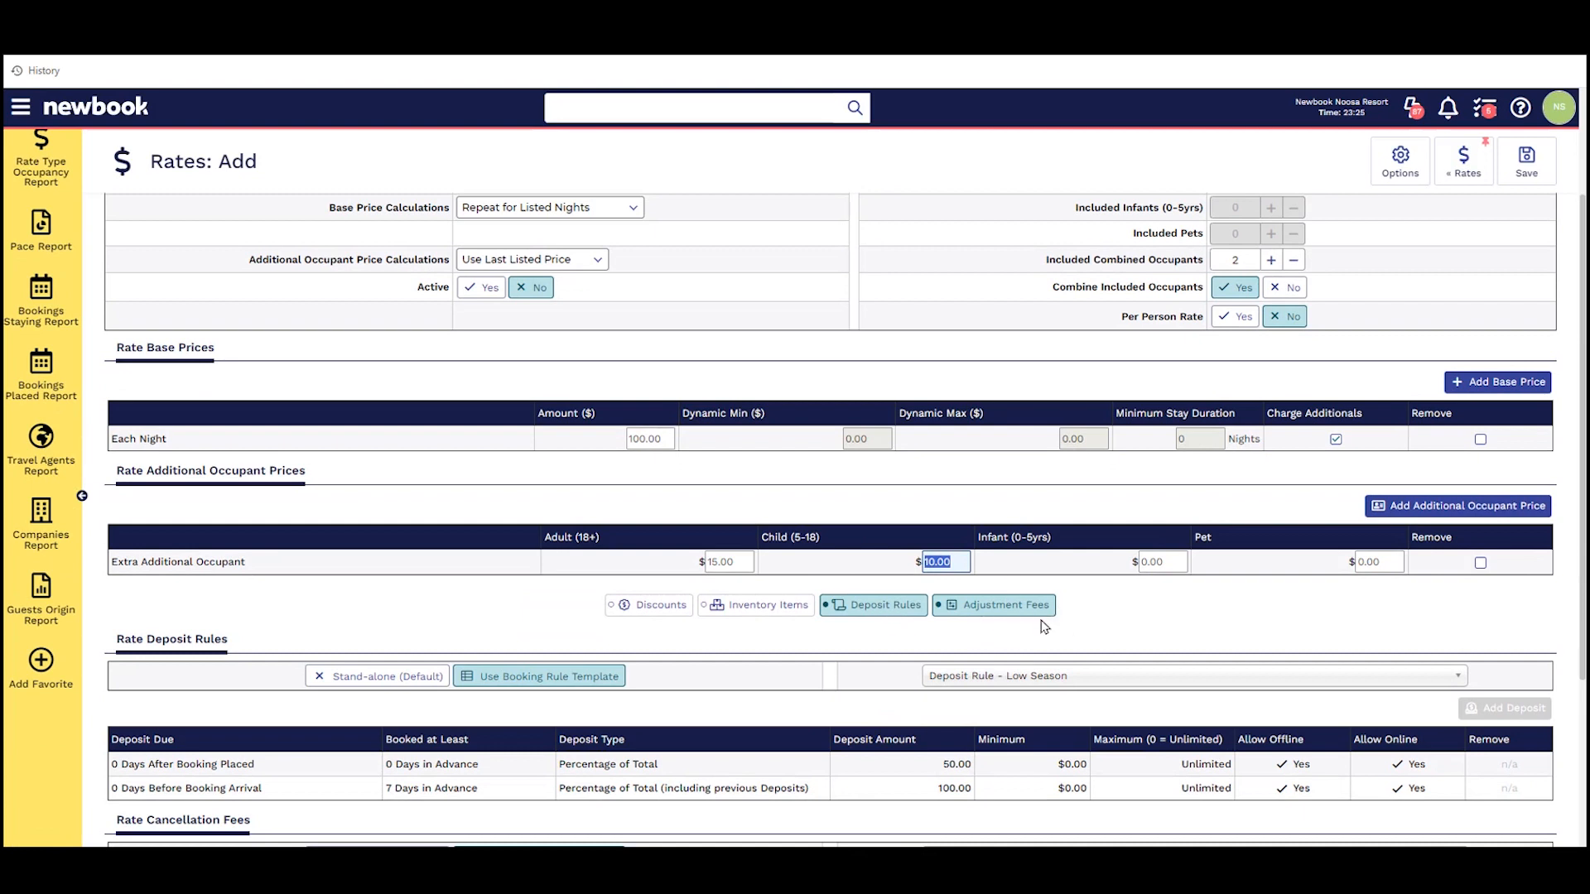
{"action": "scroll", "coordinate": [1045, 617], "scroll_direction": "down", "scroll_amount": 2}
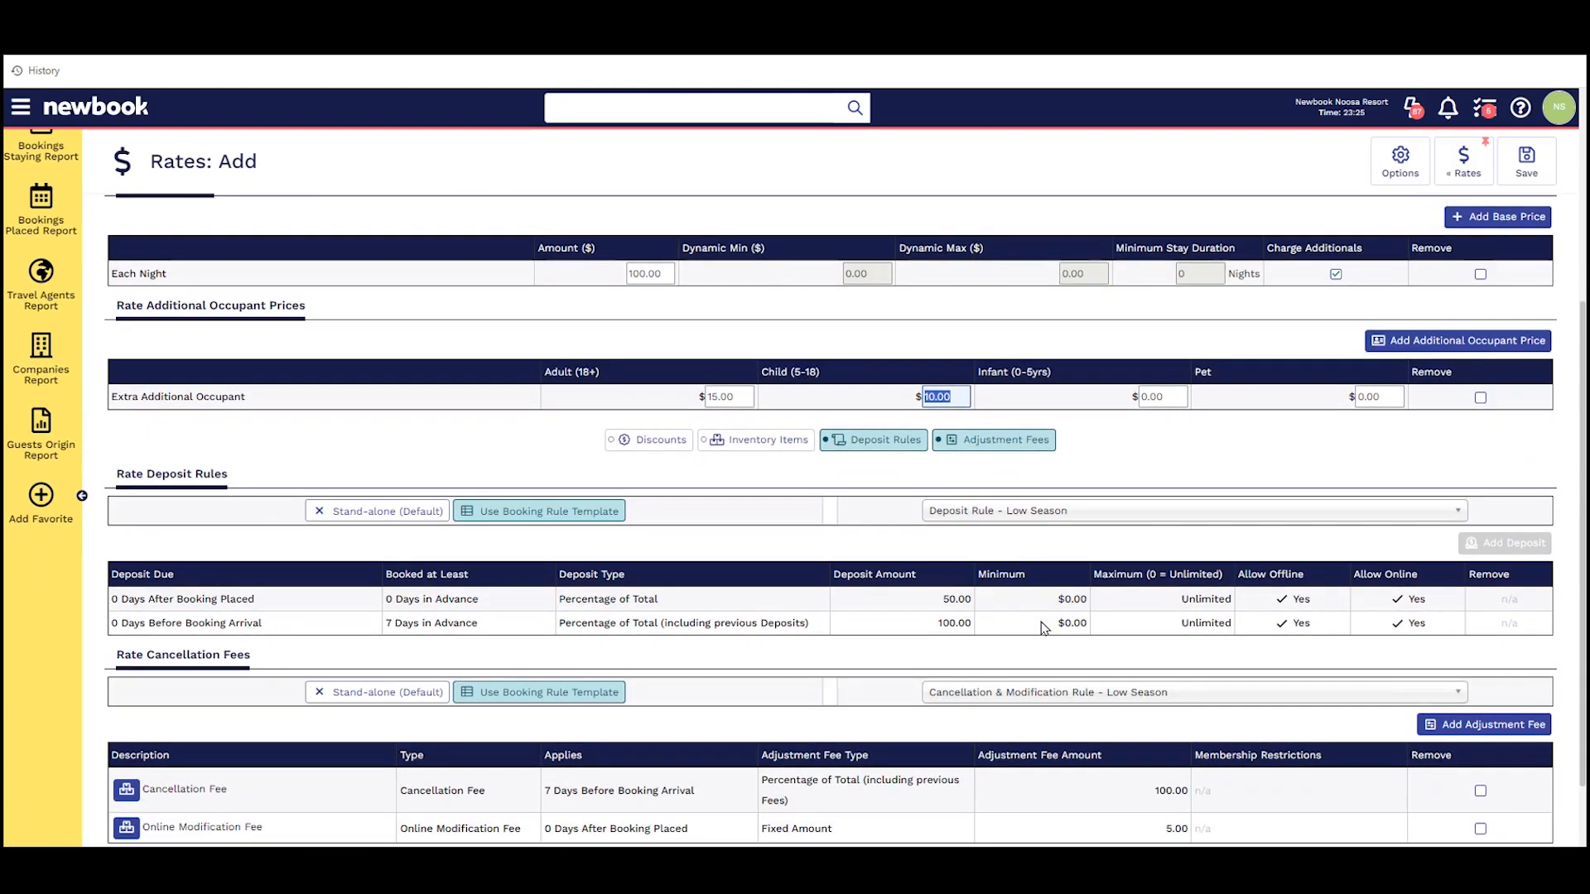
Save the new master rate for cabins and villas in low season.
{"action": "left_click", "coordinate": [1526, 161]}
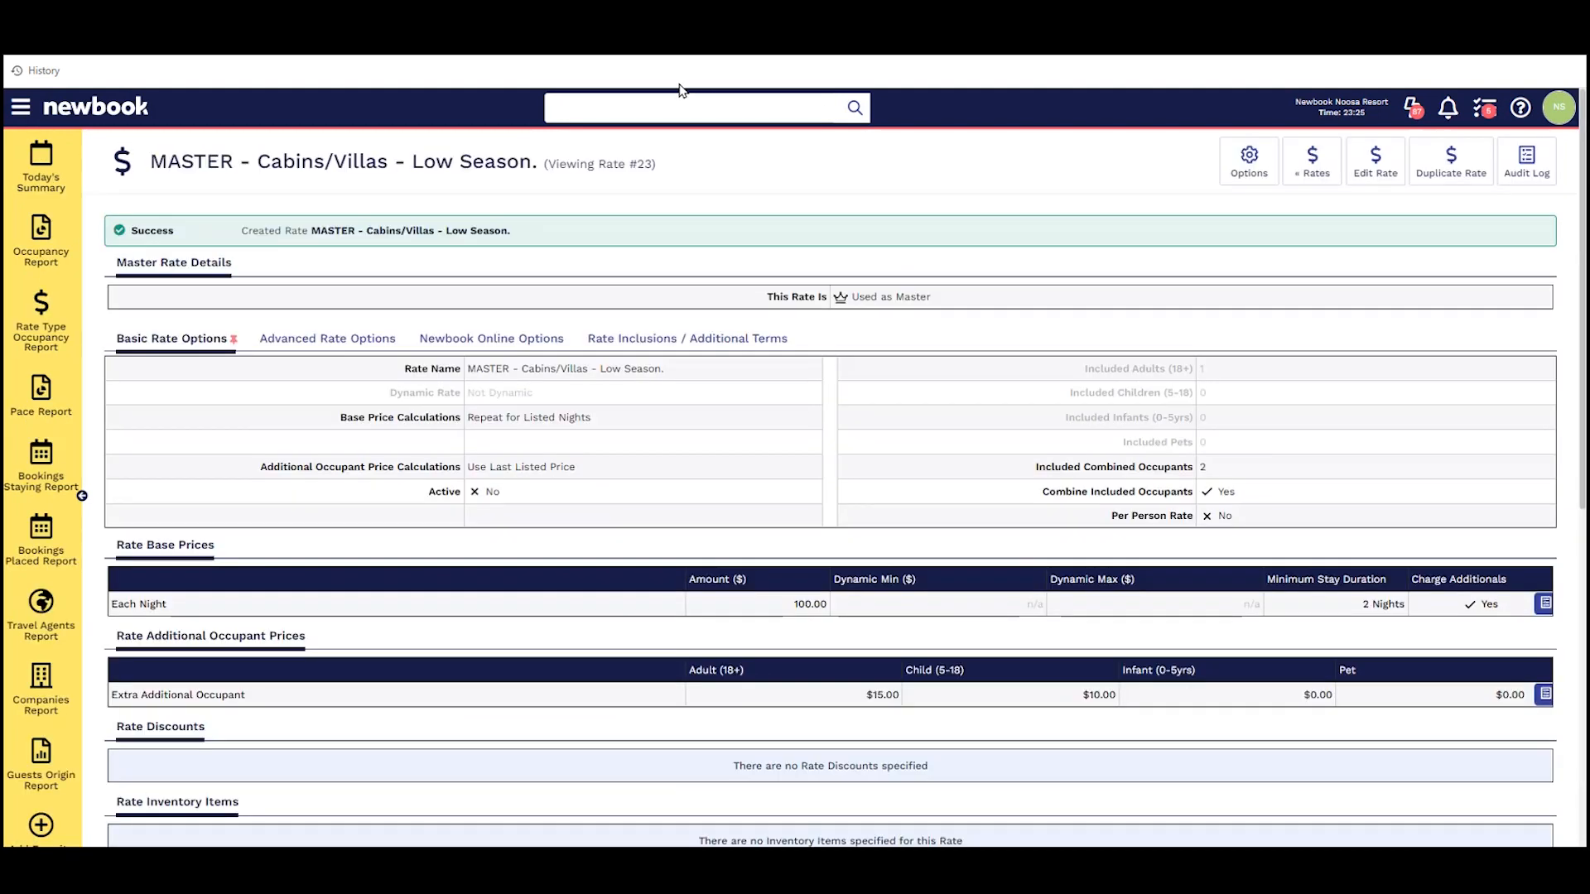
{"action": "left_click_drag", "start_coordinate": [155, 163], "coordinate": [507, 163]}
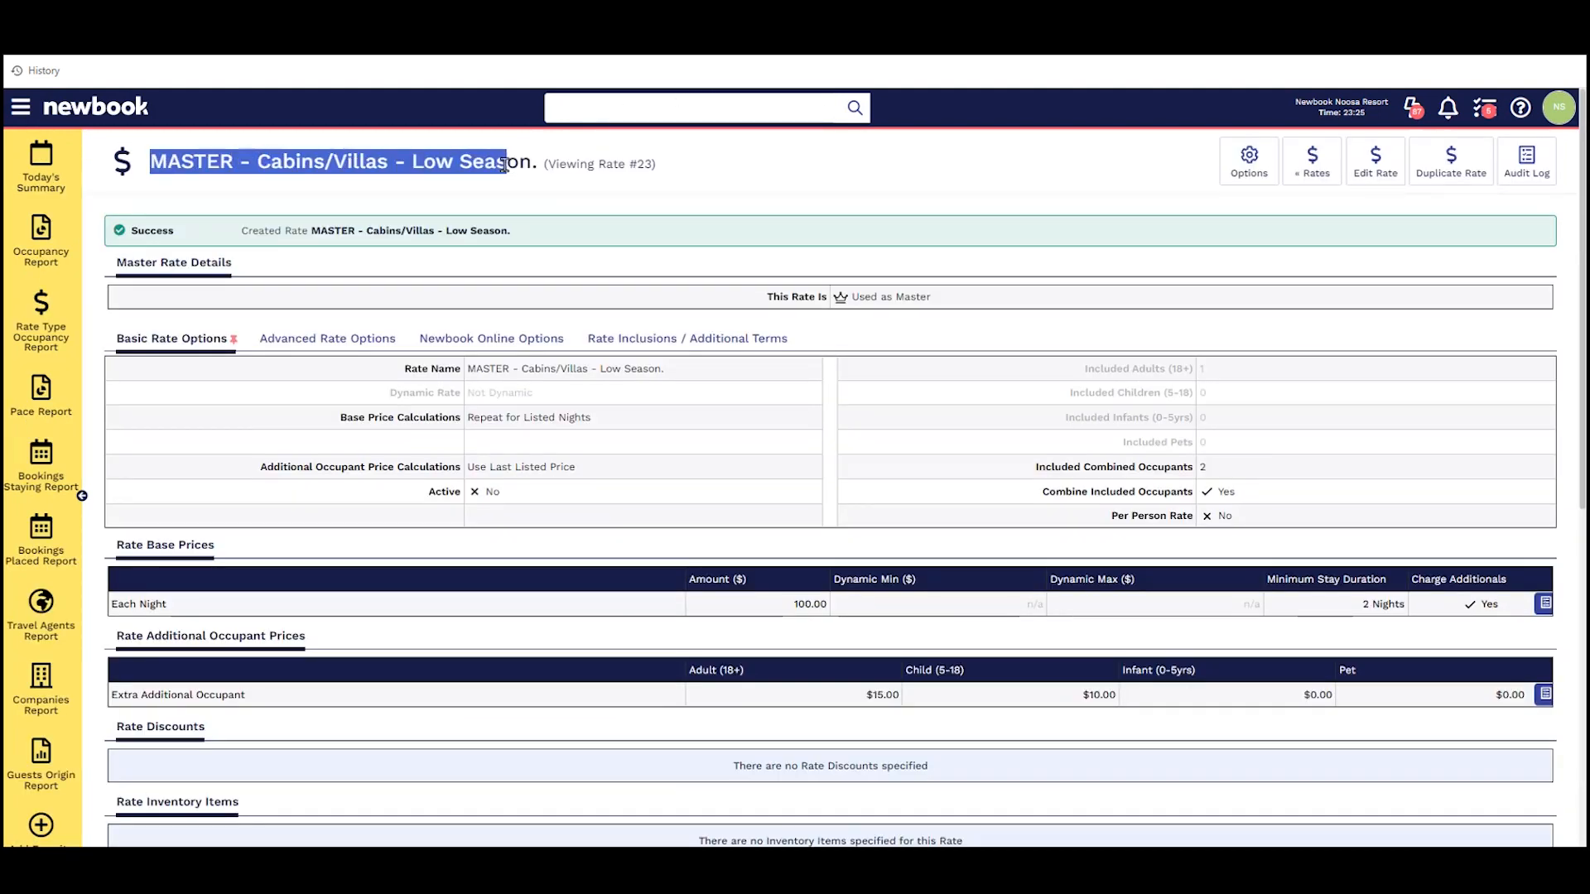
{"action": "left_click", "coordinate": [500, 184]}
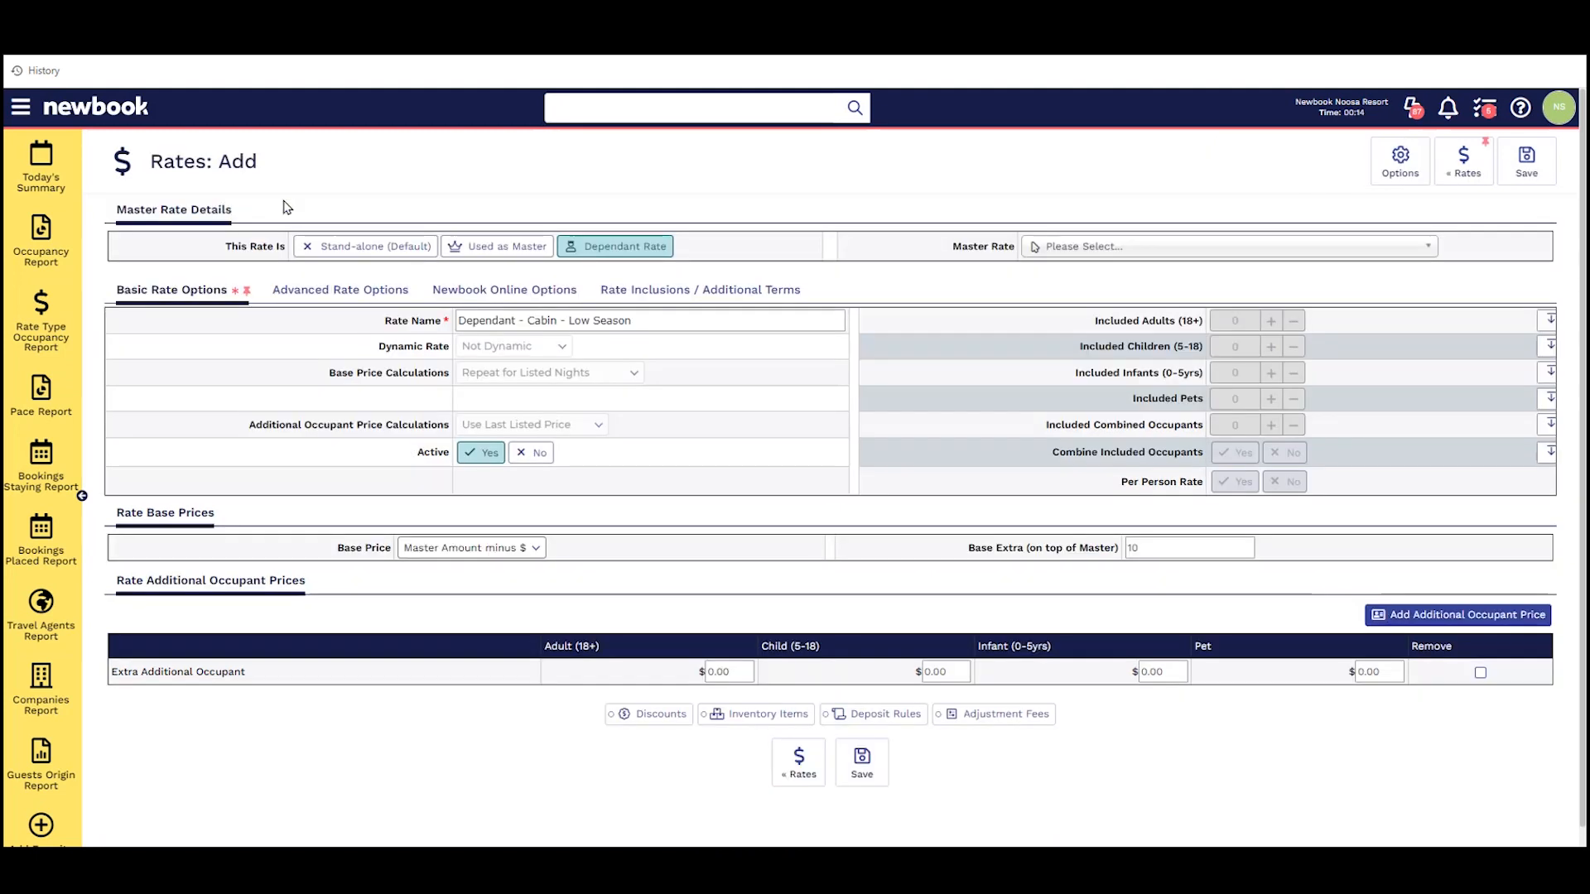
Link the new dependant cabin rate to the master rate MASTER - Cabins/Villas - Low Season.
{"action": "left_click_drag", "start_coordinate": [259, 161], "coordinate": [140, 168]}
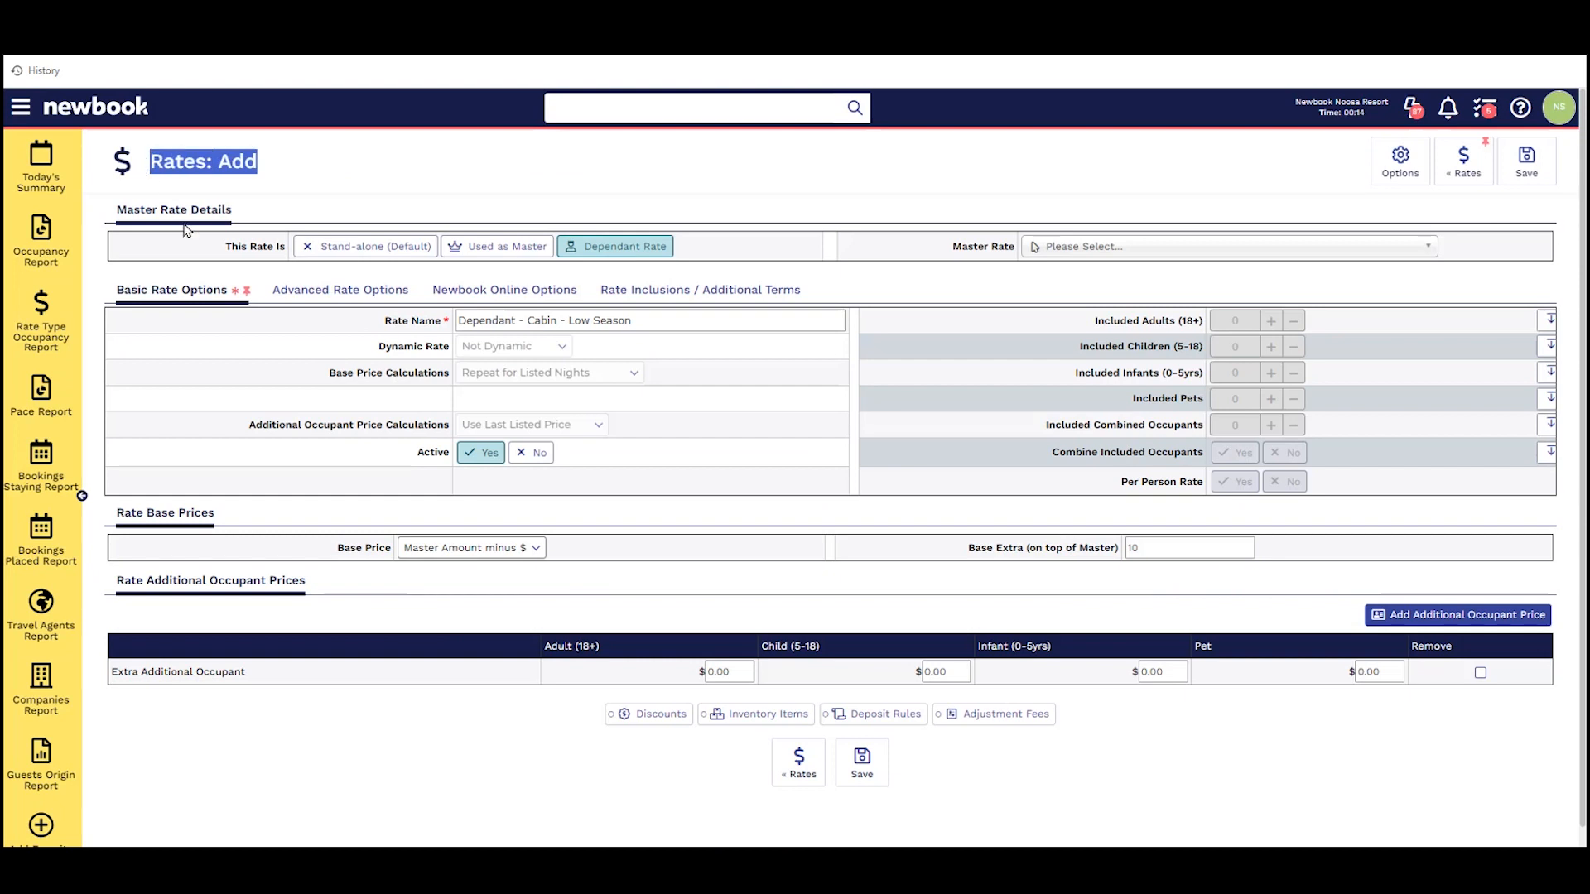
{"action": "left_click_drag", "start_coordinate": [217, 243], "coordinate": [305, 246]}
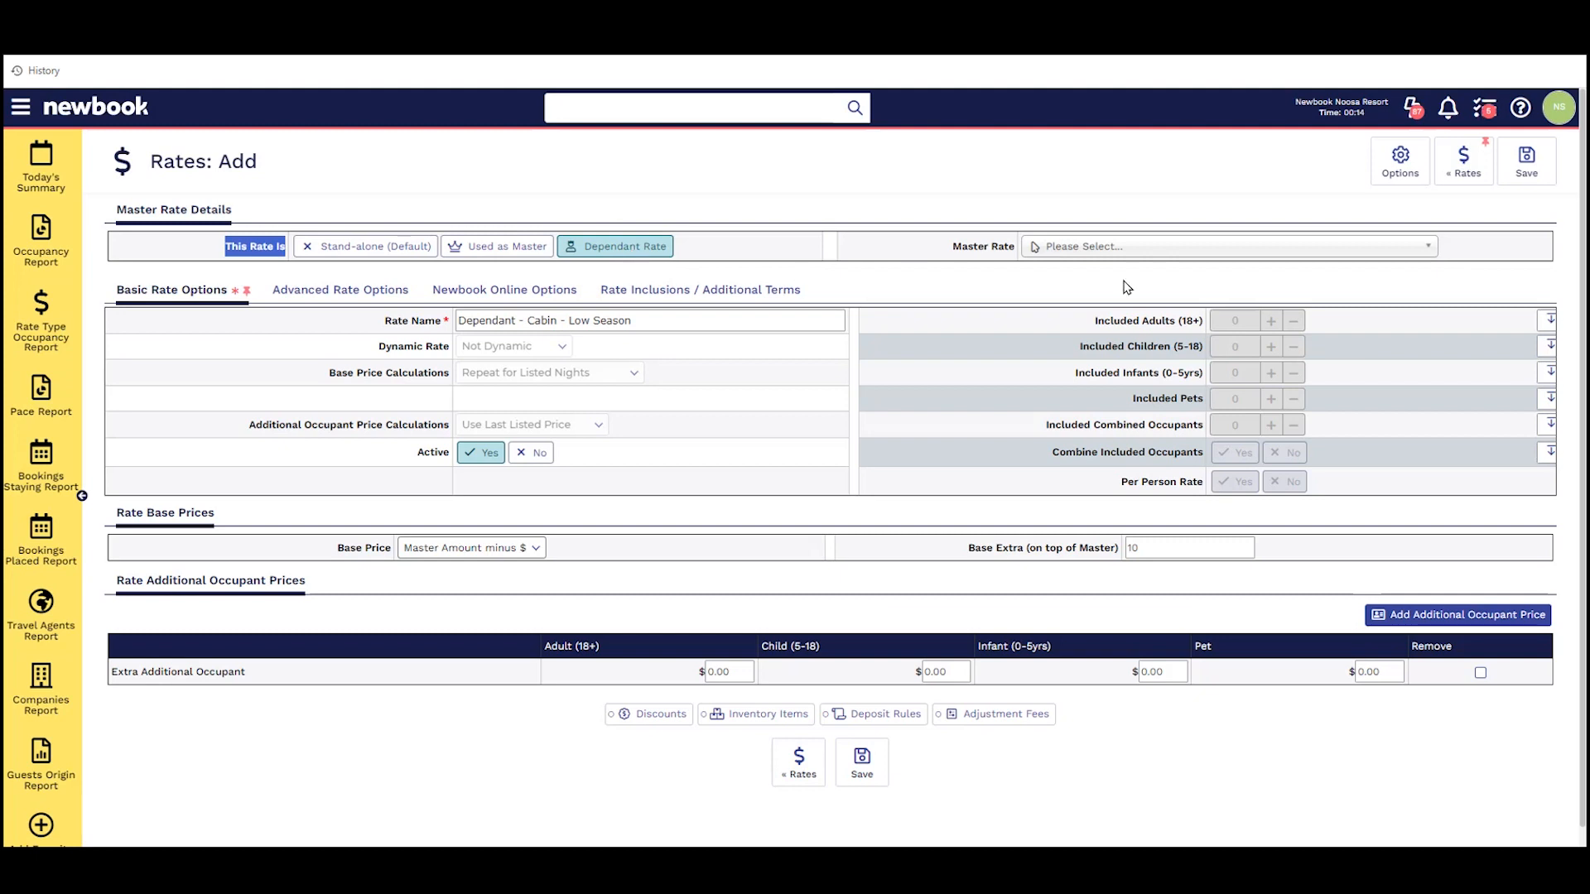
{"action": "left_click", "coordinate": [1056, 251]}
{"action": "left_click", "coordinate": [1064, 335]}
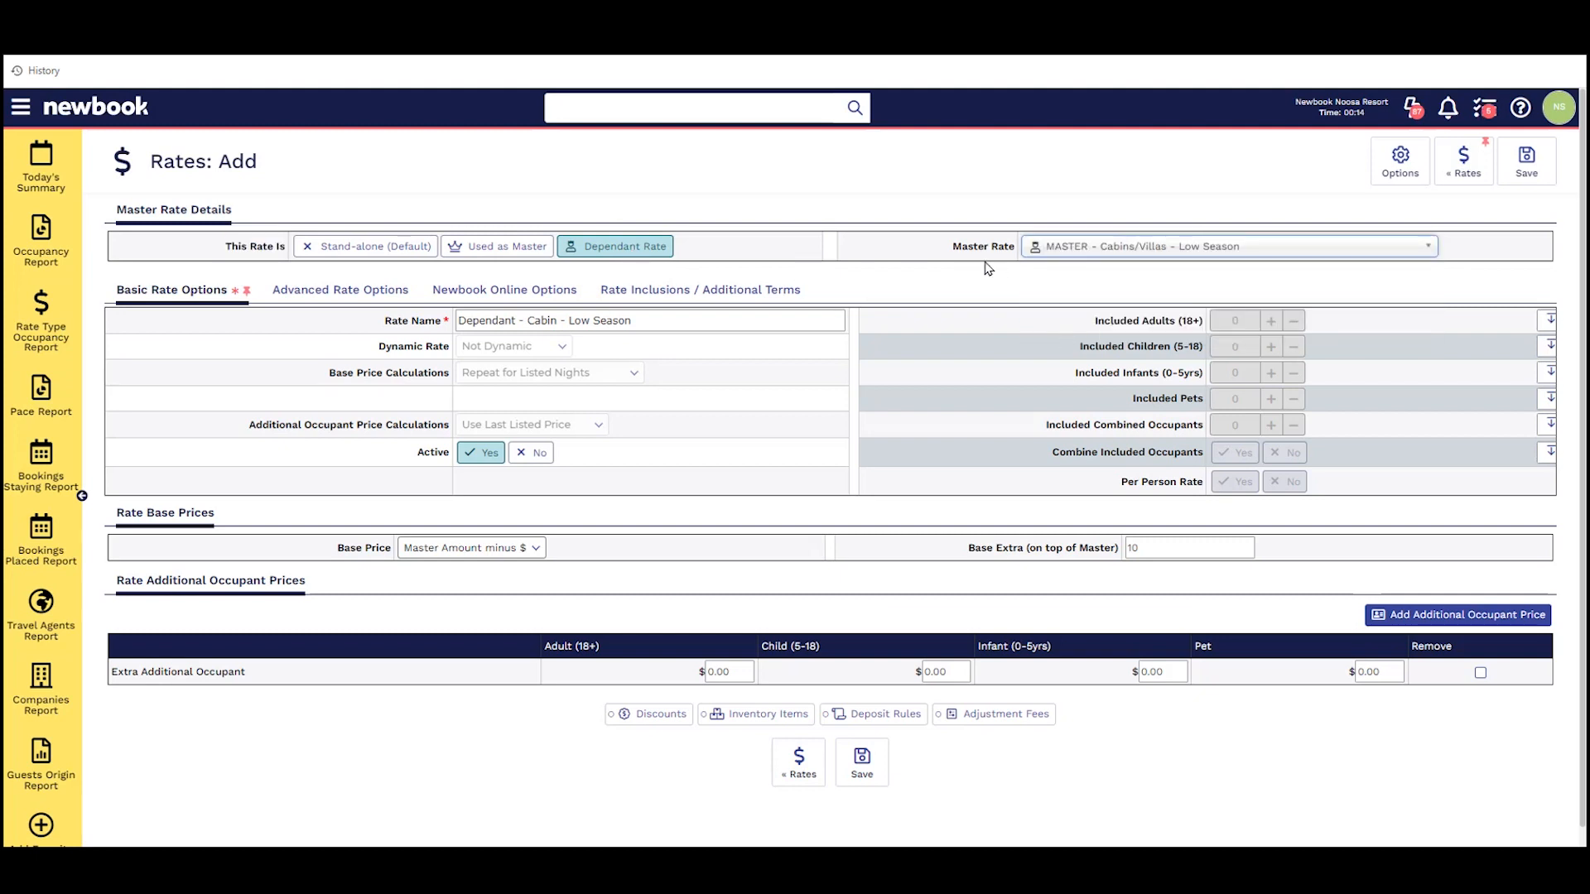
{"action": "left_click_drag", "start_coordinate": [955, 258], "coordinate": [1032, 265]}
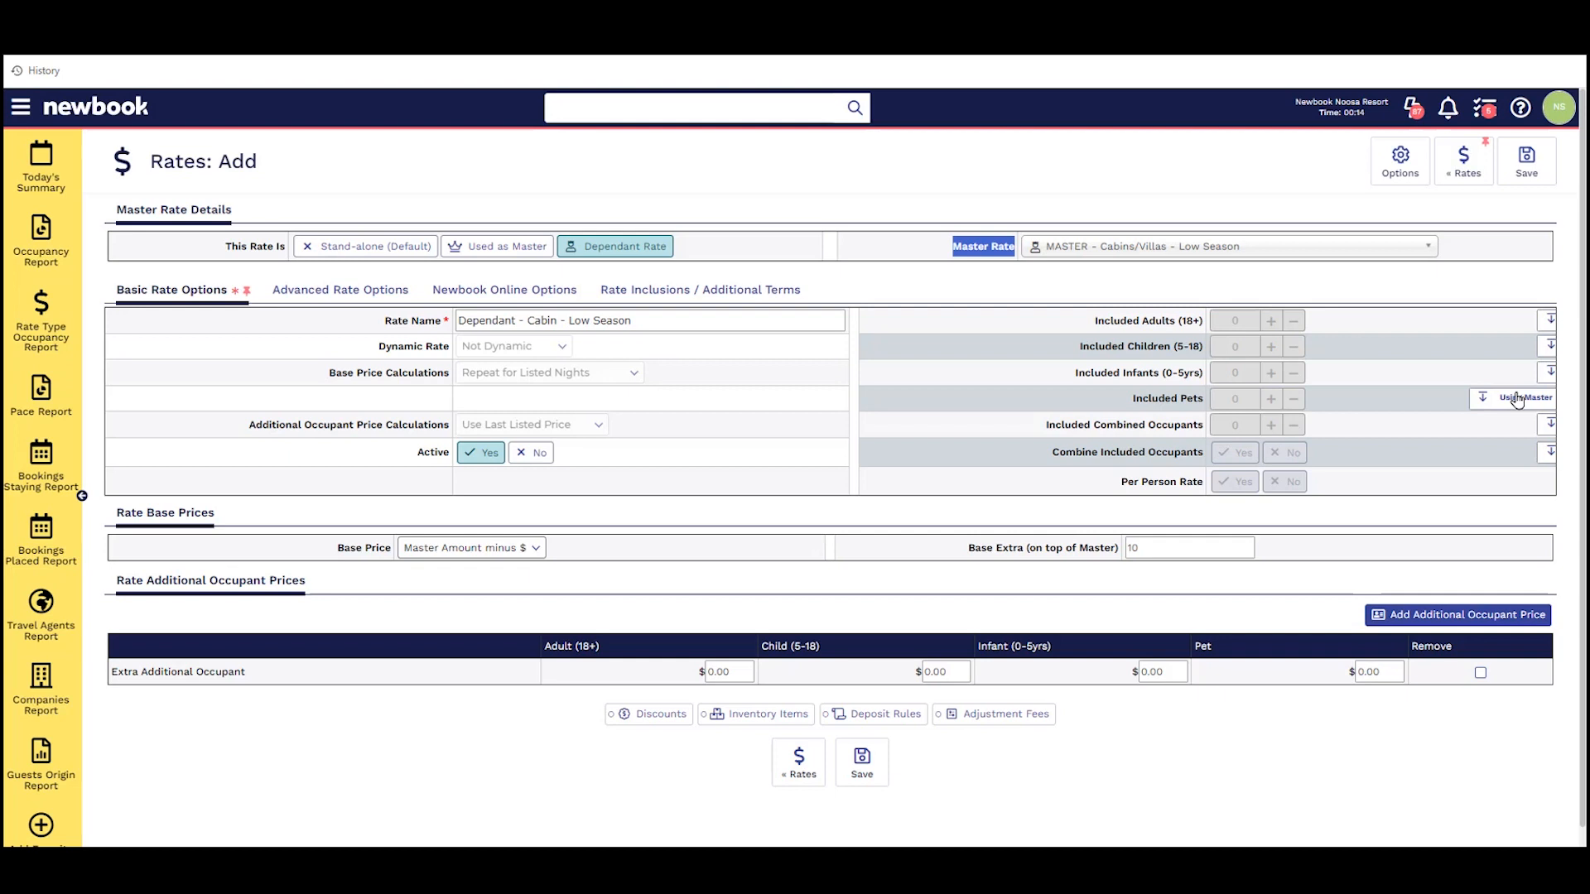
Override the master setting for included pets on the dependant cabin rate and set it to 1.
{"action": "left_click", "coordinate": [1516, 399]}
{"action": "left_click", "coordinate": [1271, 399]}
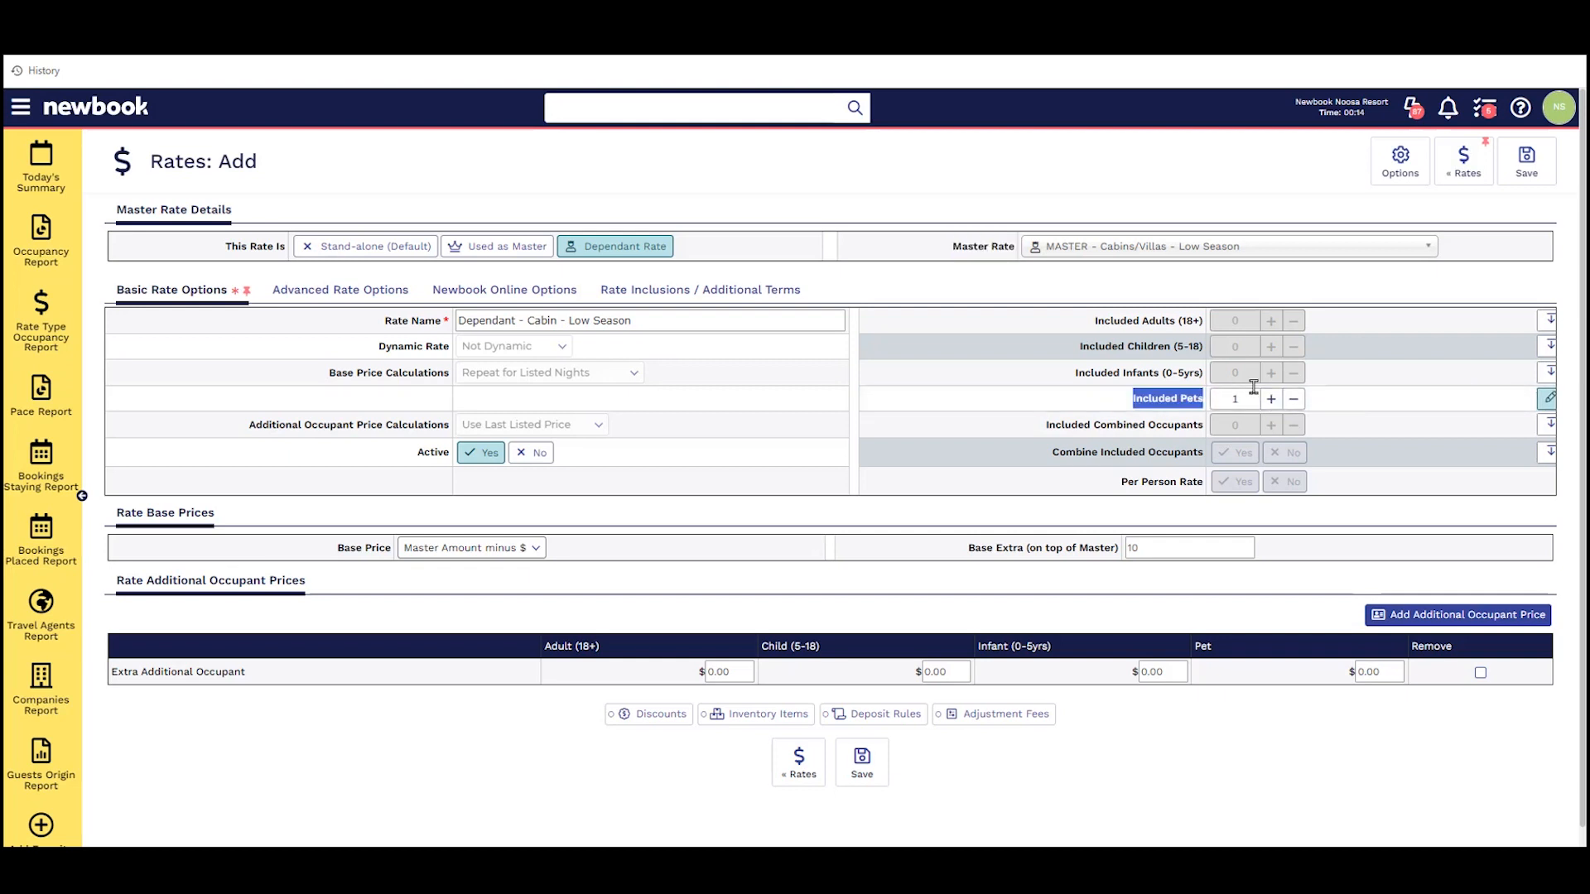
{"action": "left_click", "coordinate": [1350, 403]}
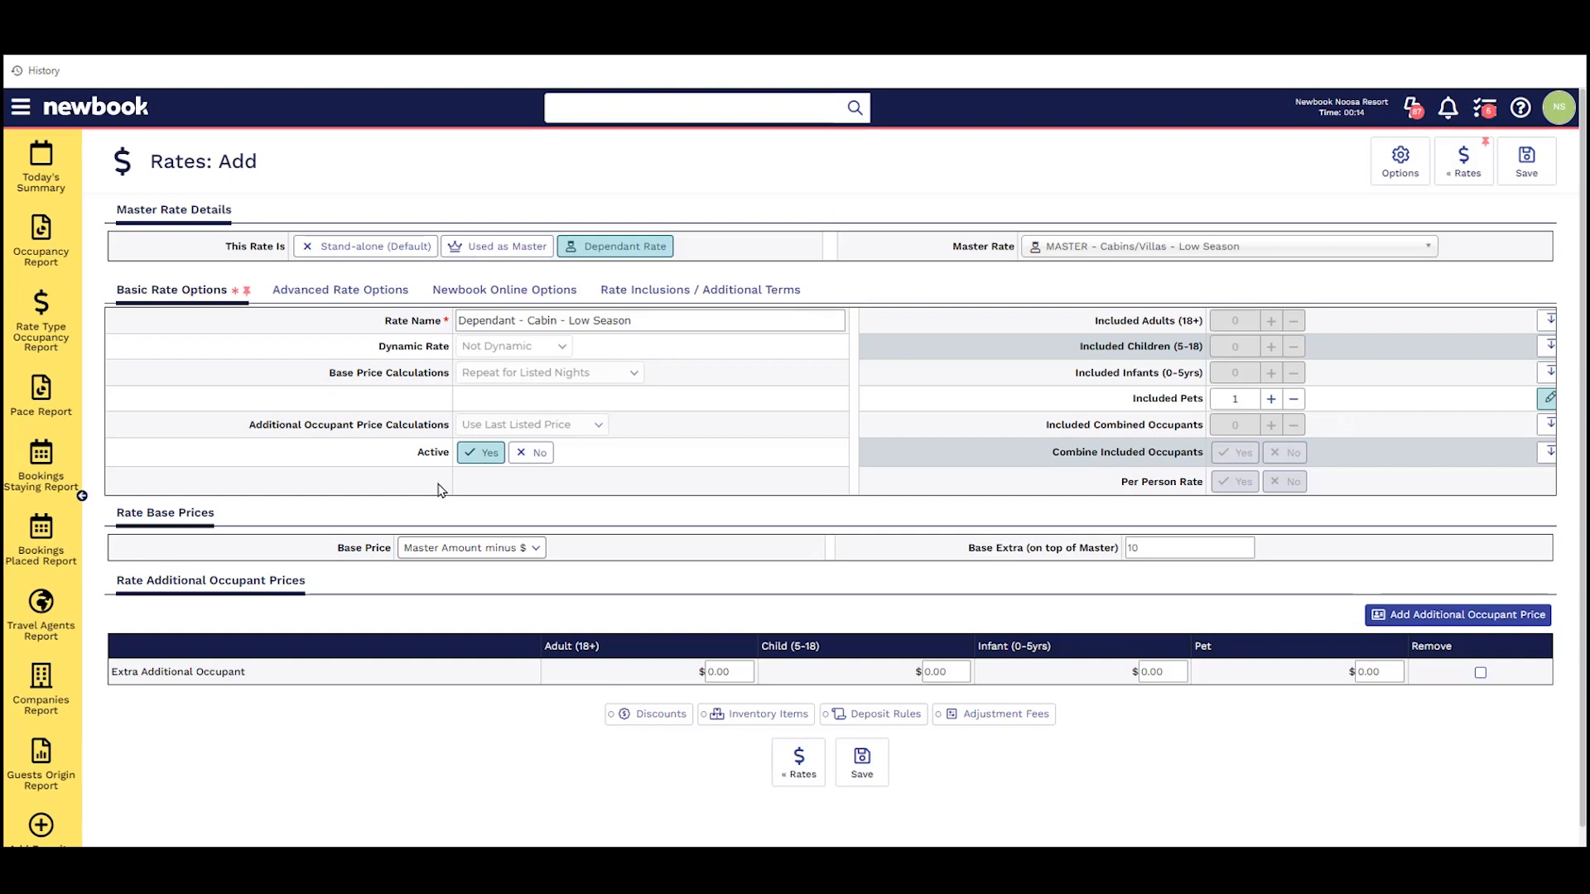
Set the cabin rate's base price to Master Amount plus % and save the dependant rate.
{"action": "left_click_drag", "start_coordinate": [209, 513], "coordinate": [116, 512]}
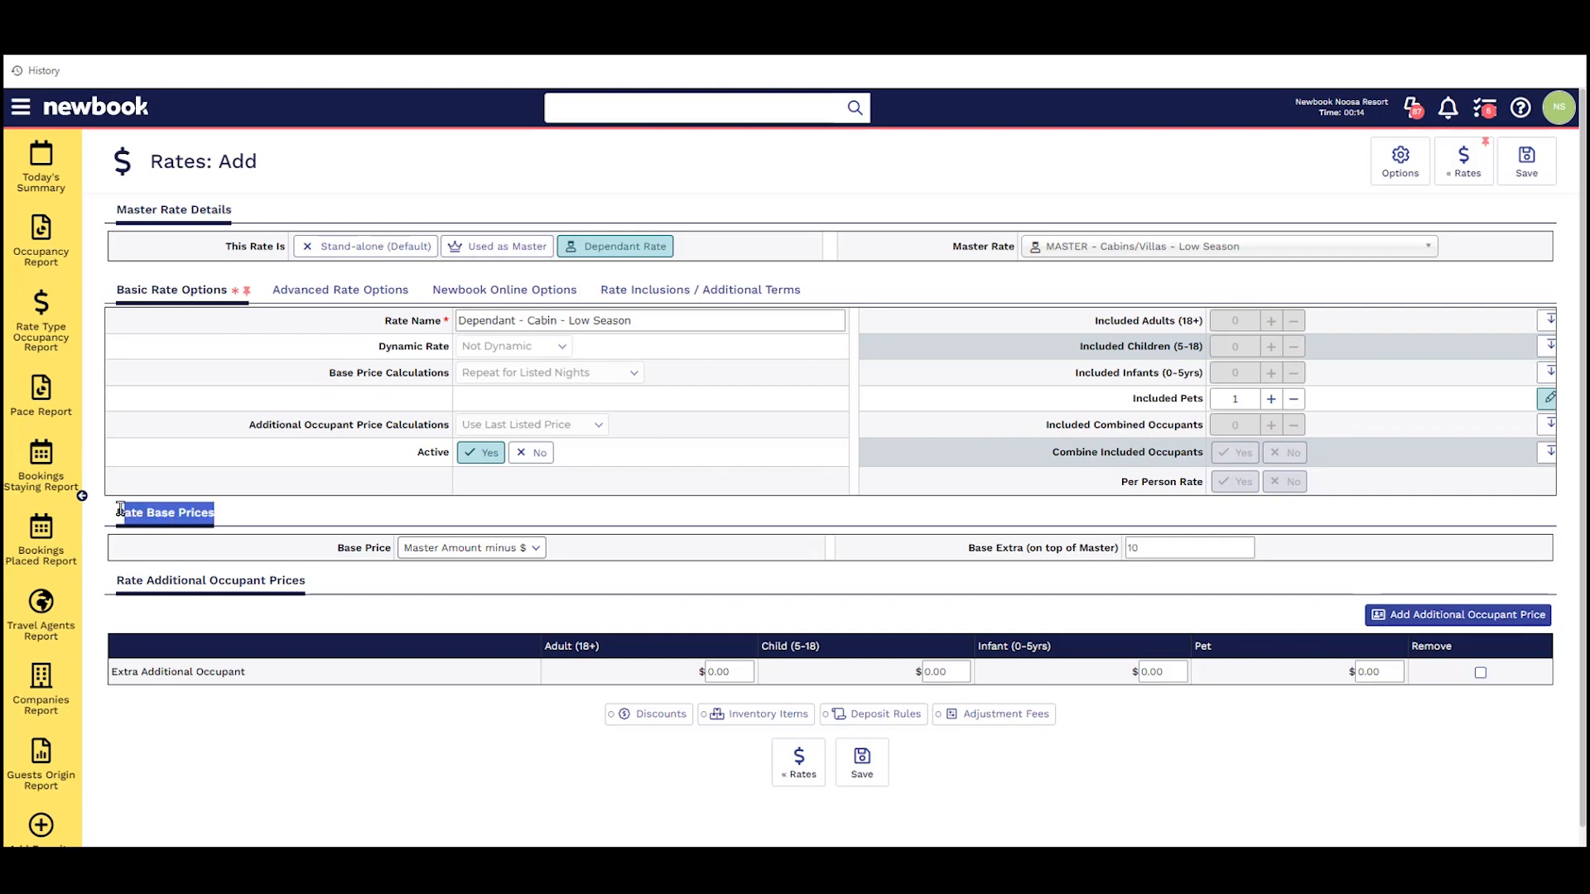
{"action": "left_click_drag", "start_coordinate": [330, 551], "coordinate": [402, 560]}
{"action": "left_click", "coordinate": [518, 550]}
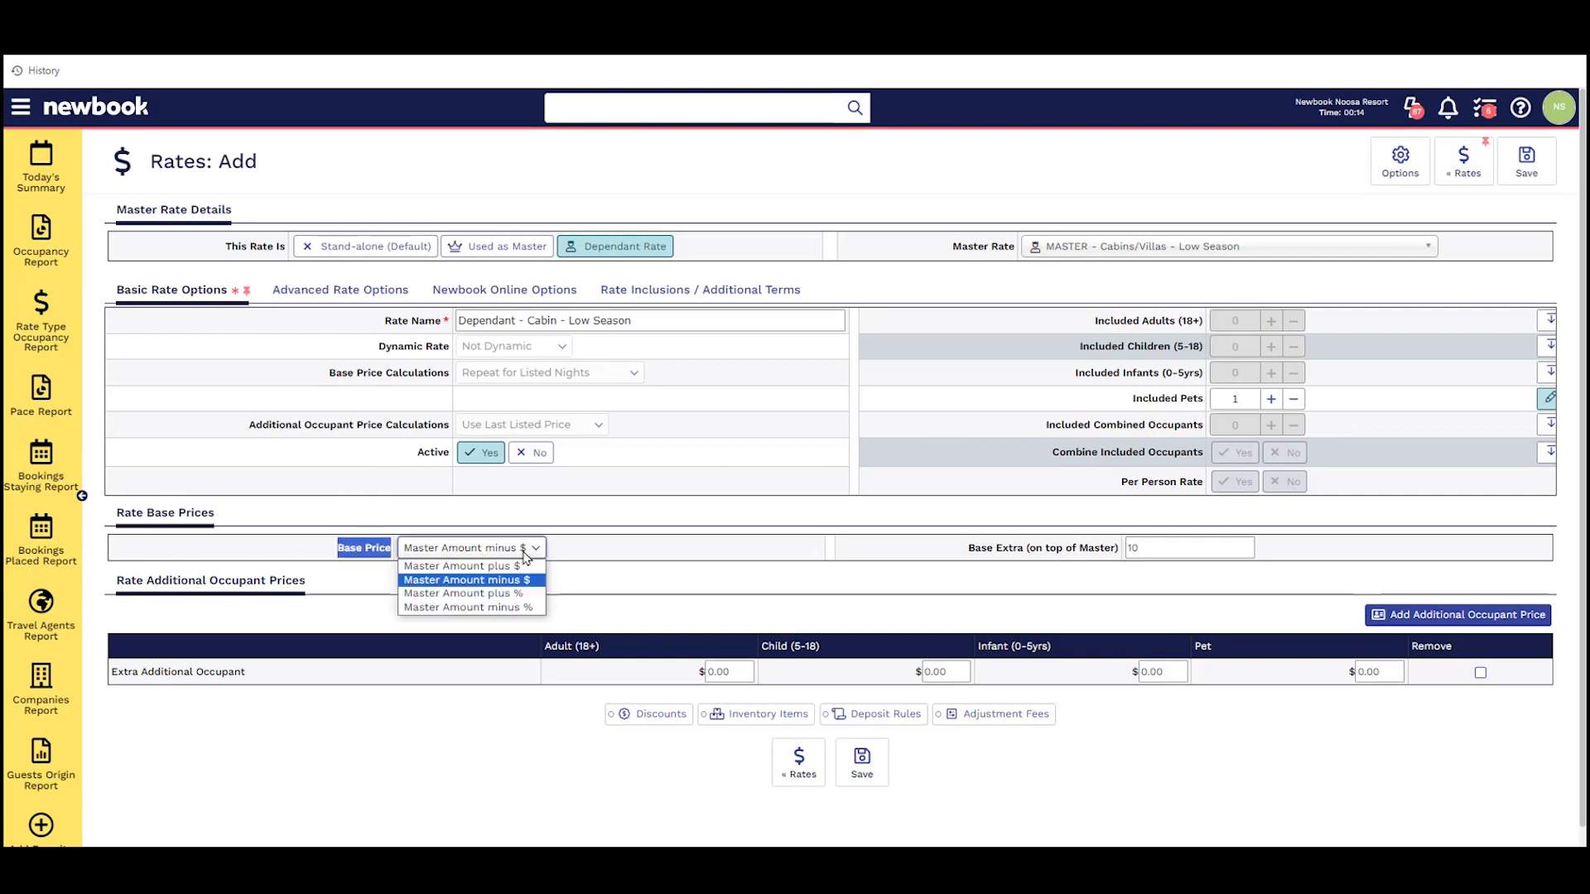
{"action": "left_click", "coordinate": [523, 593]}
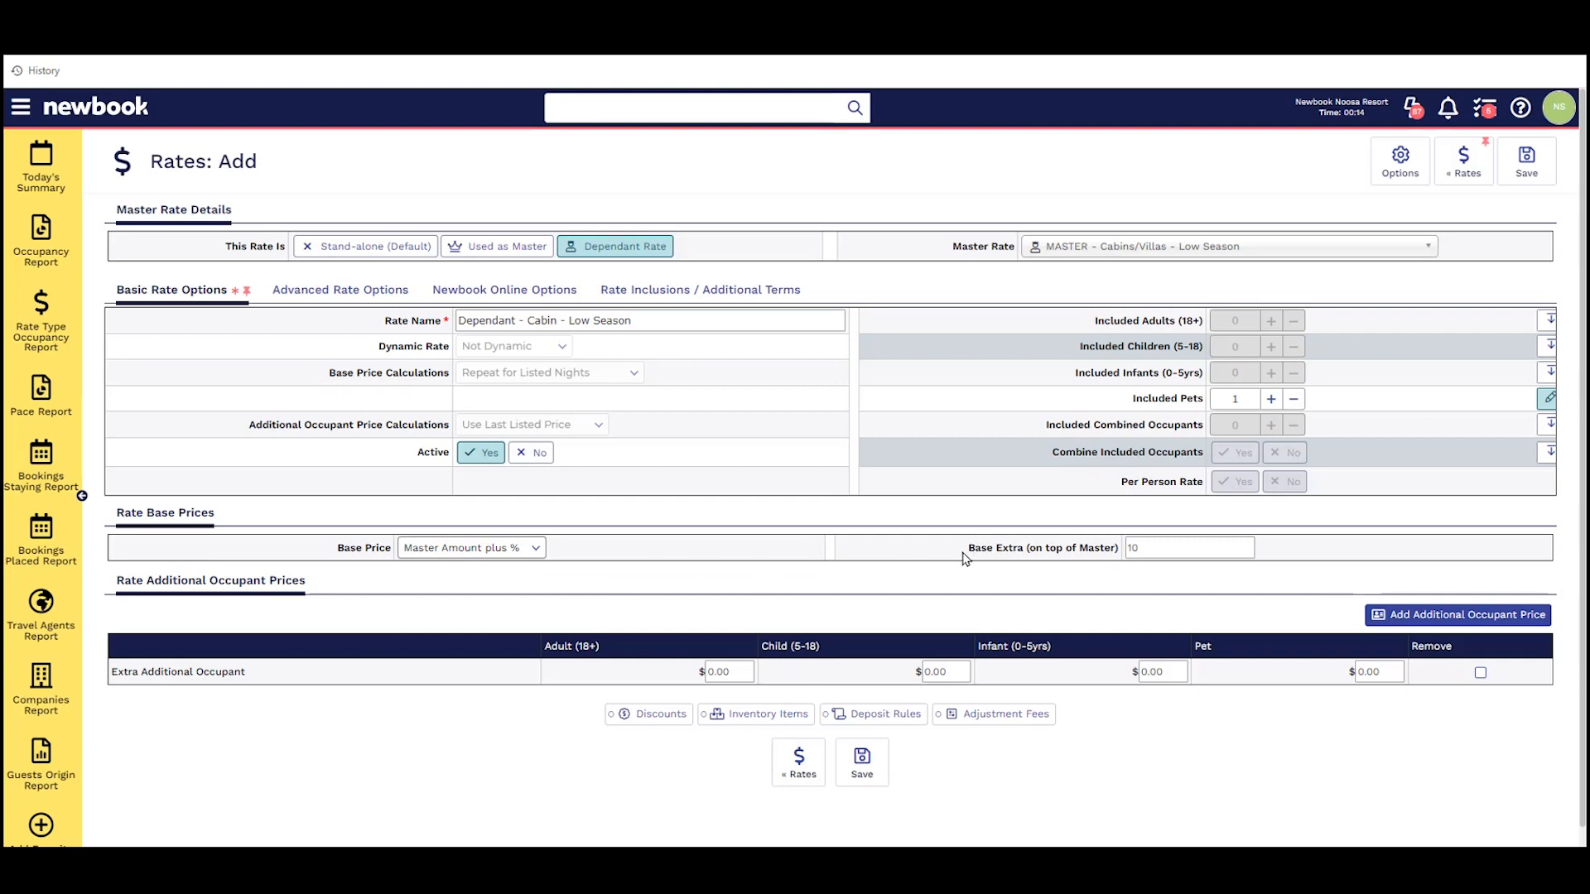
{"action": "left_click", "coordinate": [1191, 548]}
{"action": "left_click", "coordinate": [1092, 574]}
{"action": "left_click", "coordinate": [1509, 170]}
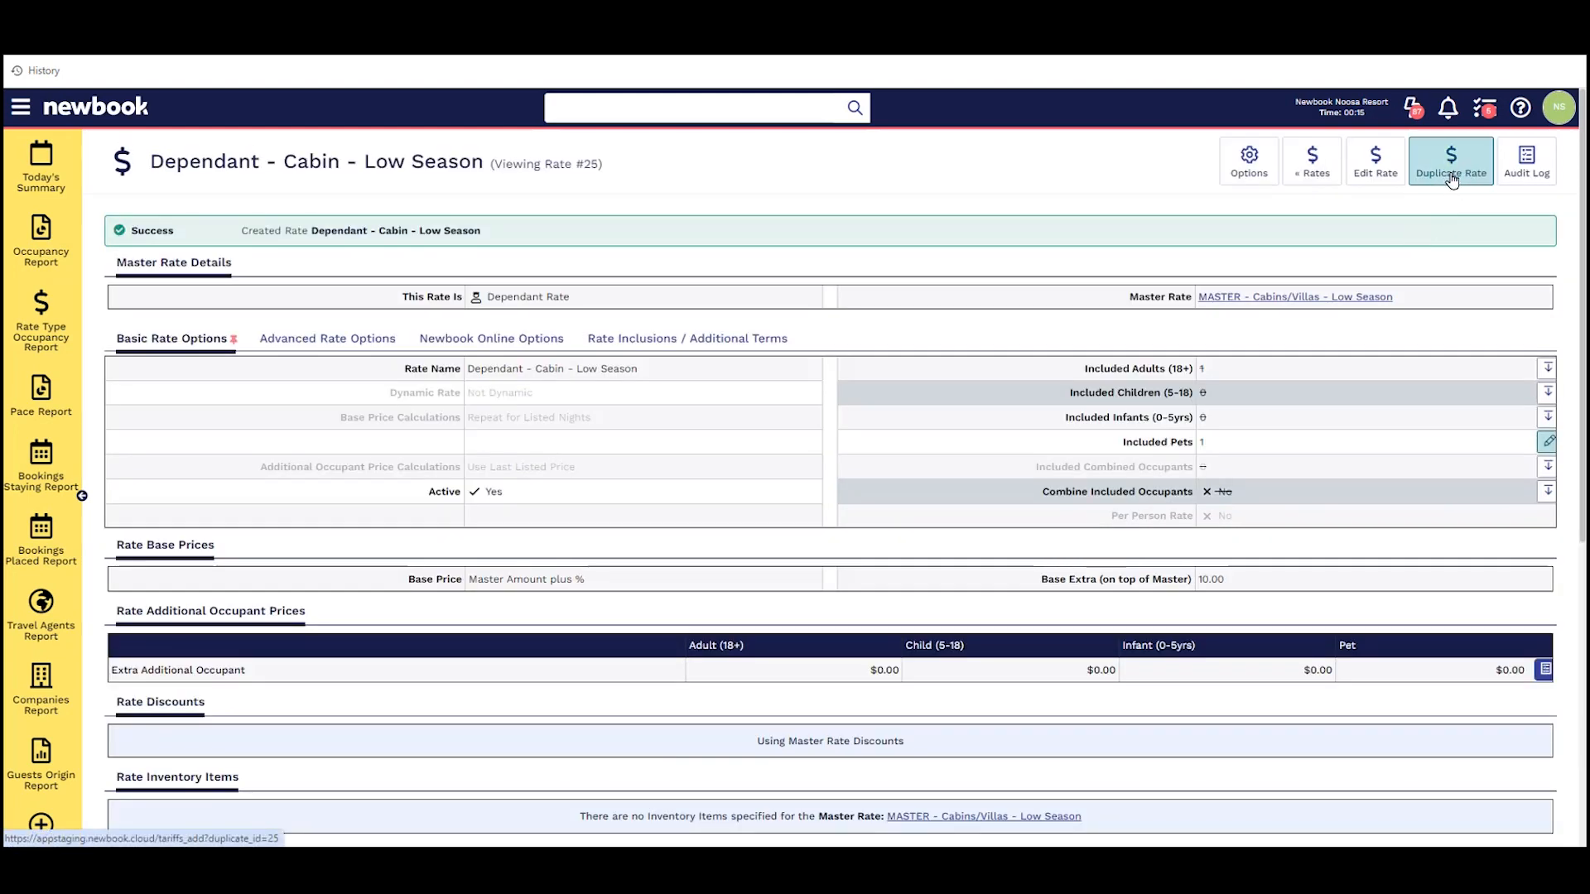
Duplicate the dependant cabin rate and rename the copy as Dependant - Villa - Low Season.
{"action": "left_click", "coordinate": [1451, 180]}
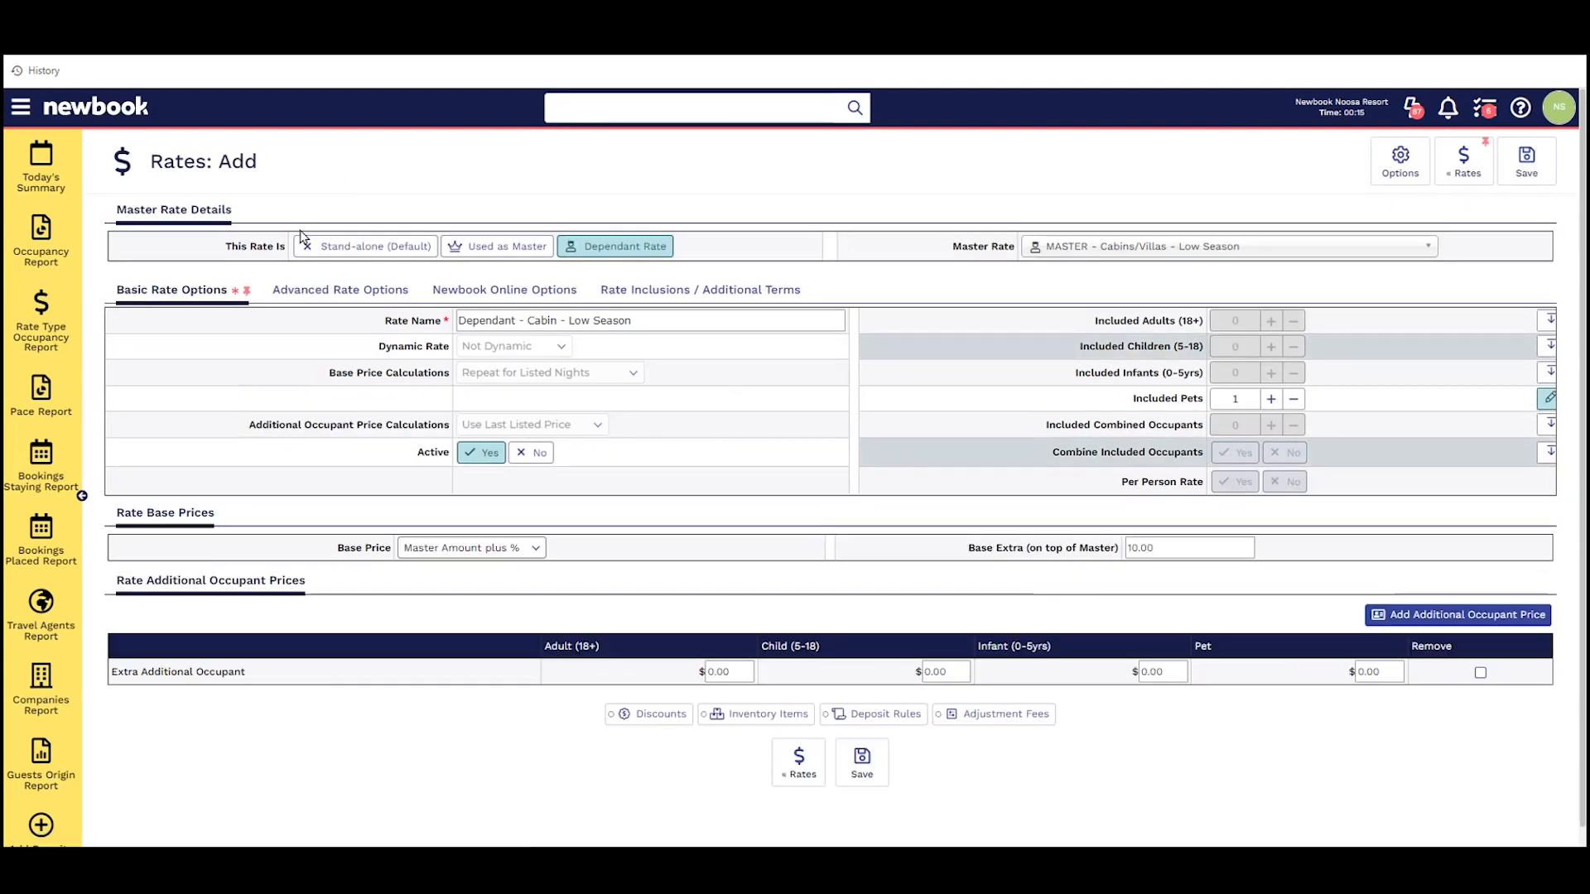
{"action": "double_click", "coordinate": [527, 320]}
{"action": "type", "text": "Villa"}
Set the villa rate's base price to Master Amount minus $ and save the rate.
{"action": "left_click", "coordinate": [535, 553]}
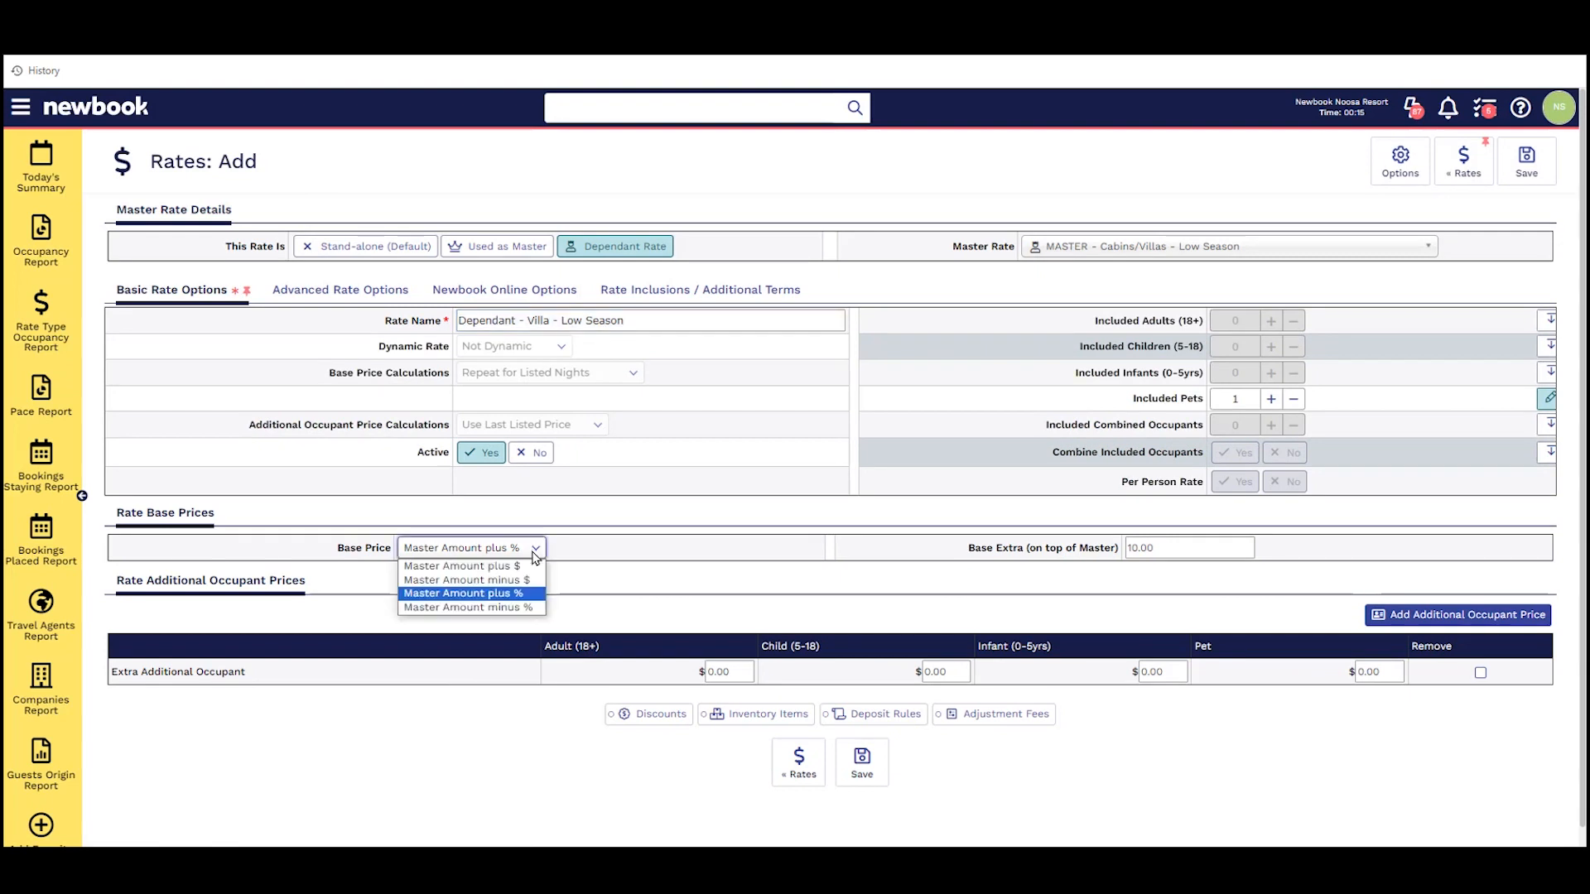
{"action": "left_click", "coordinate": [466, 580]}
{"action": "key", "text": "Tab"}
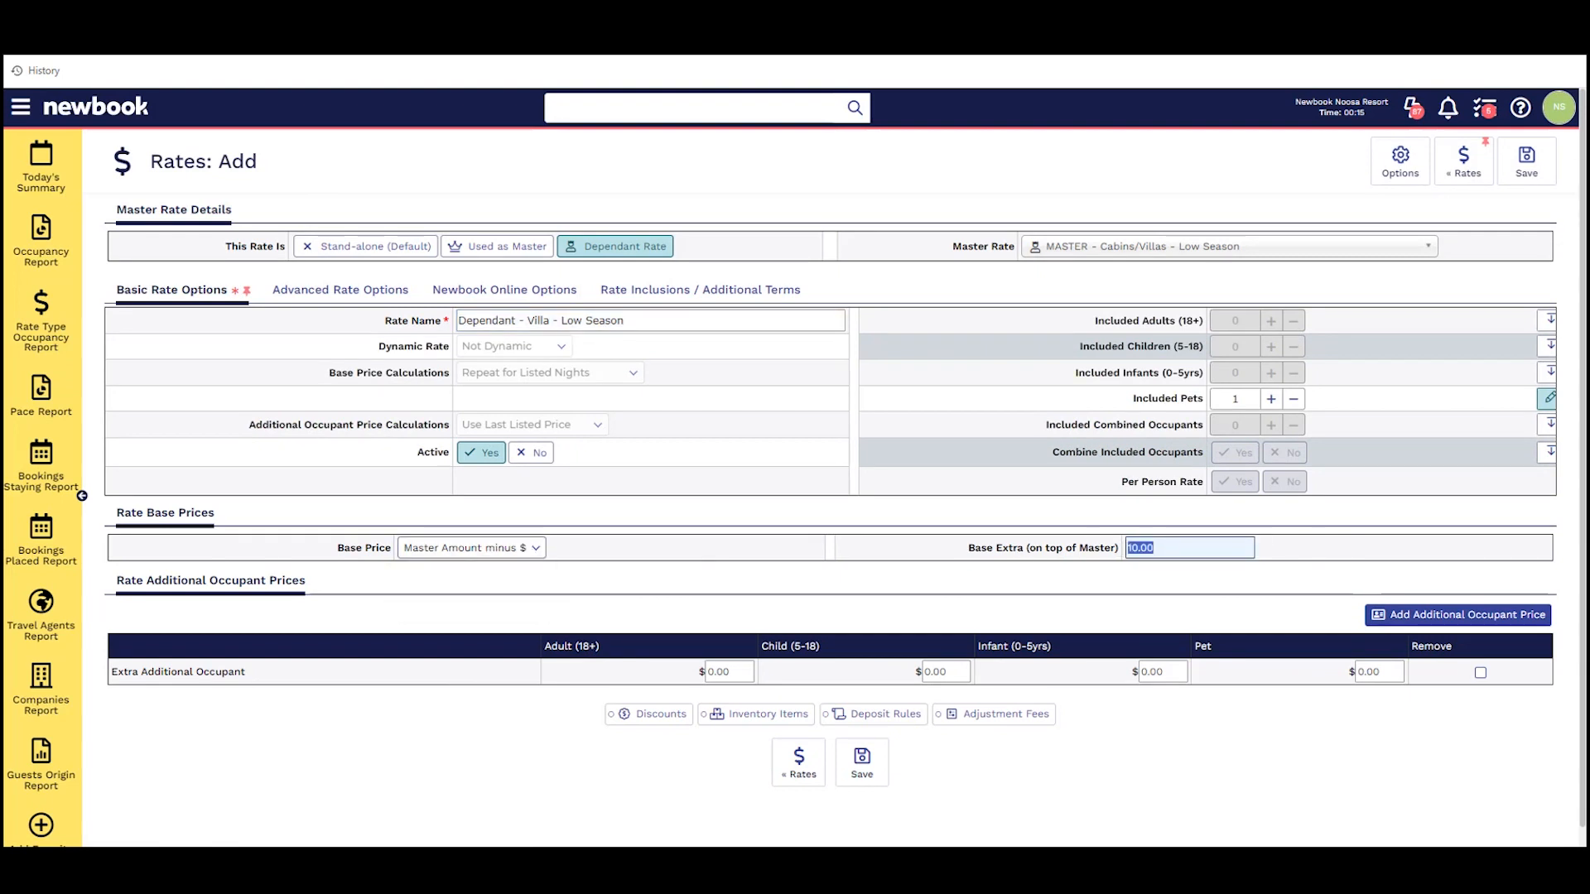
{"action": "left_click", "coordinate": [1522, 164]}
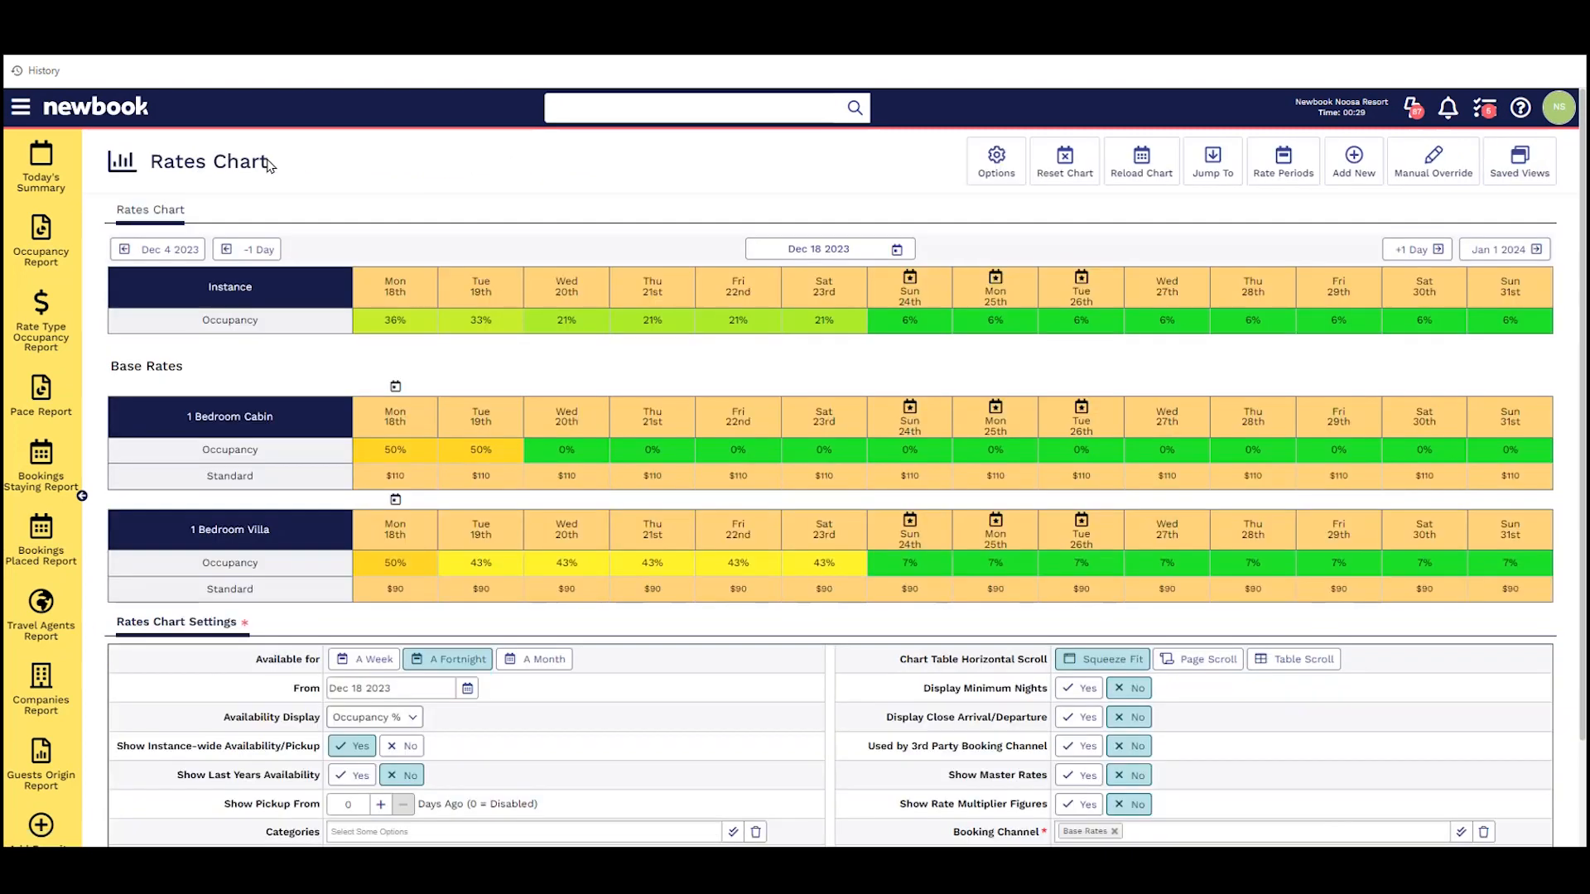
Enable Show Master Rates in the Rates Chart settings and reload the chart.
{"action": "left_click_drag", "start_coordinate": [267, 166], "coordinate": [178, 159]}
{"action": "left_click", "coordinate": [176, 159]}
{"action": "triple_click", "coordinate": [170, 158]}
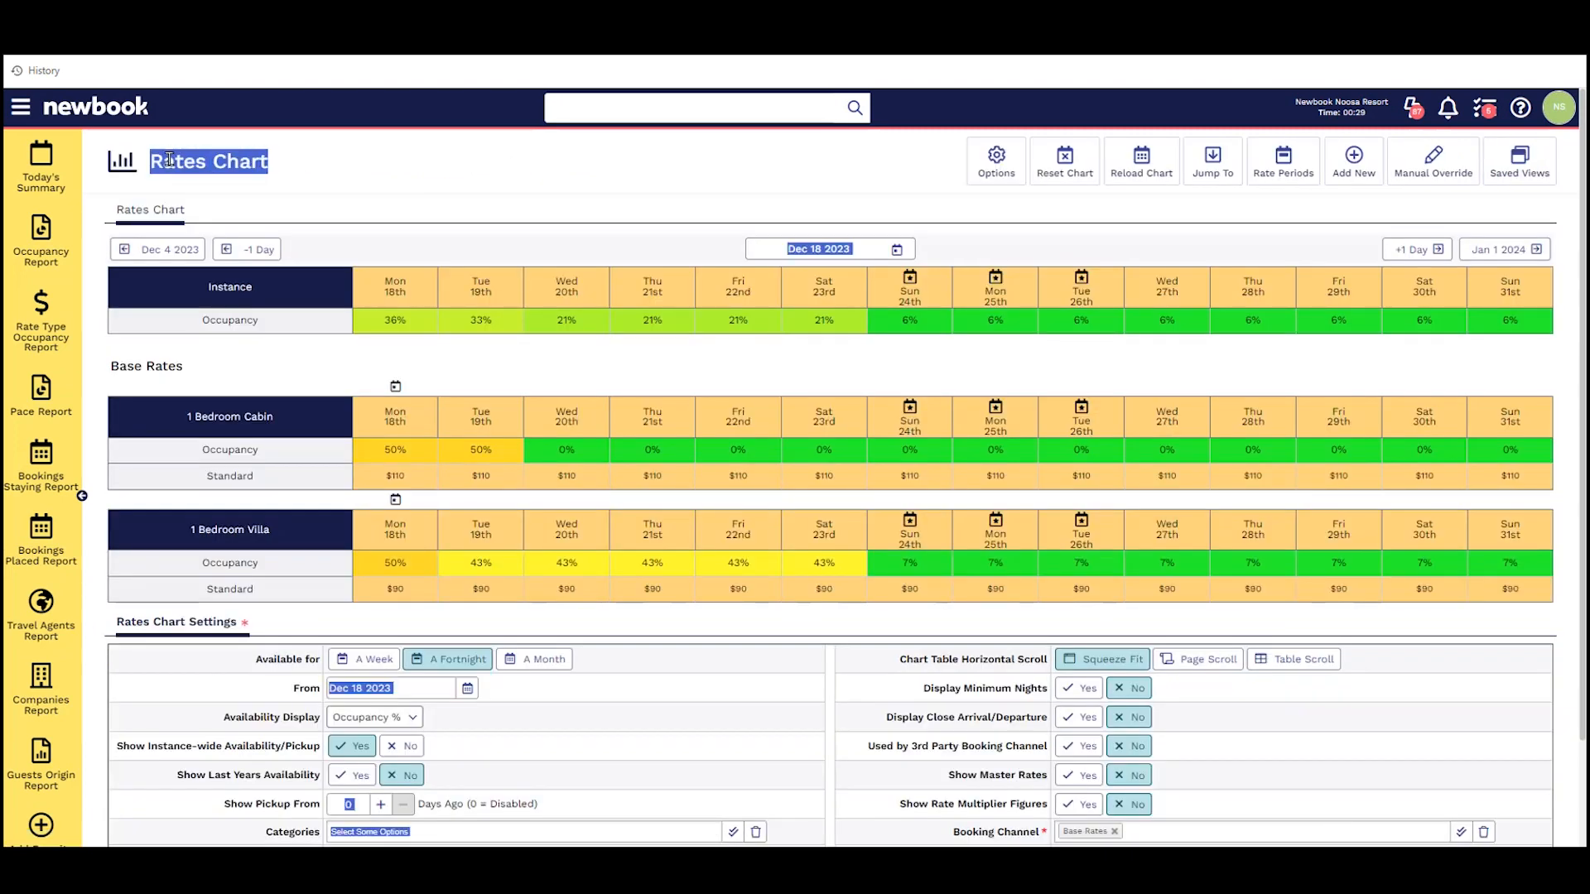
{"action": "left_click", "coordinate": [242, 197]}
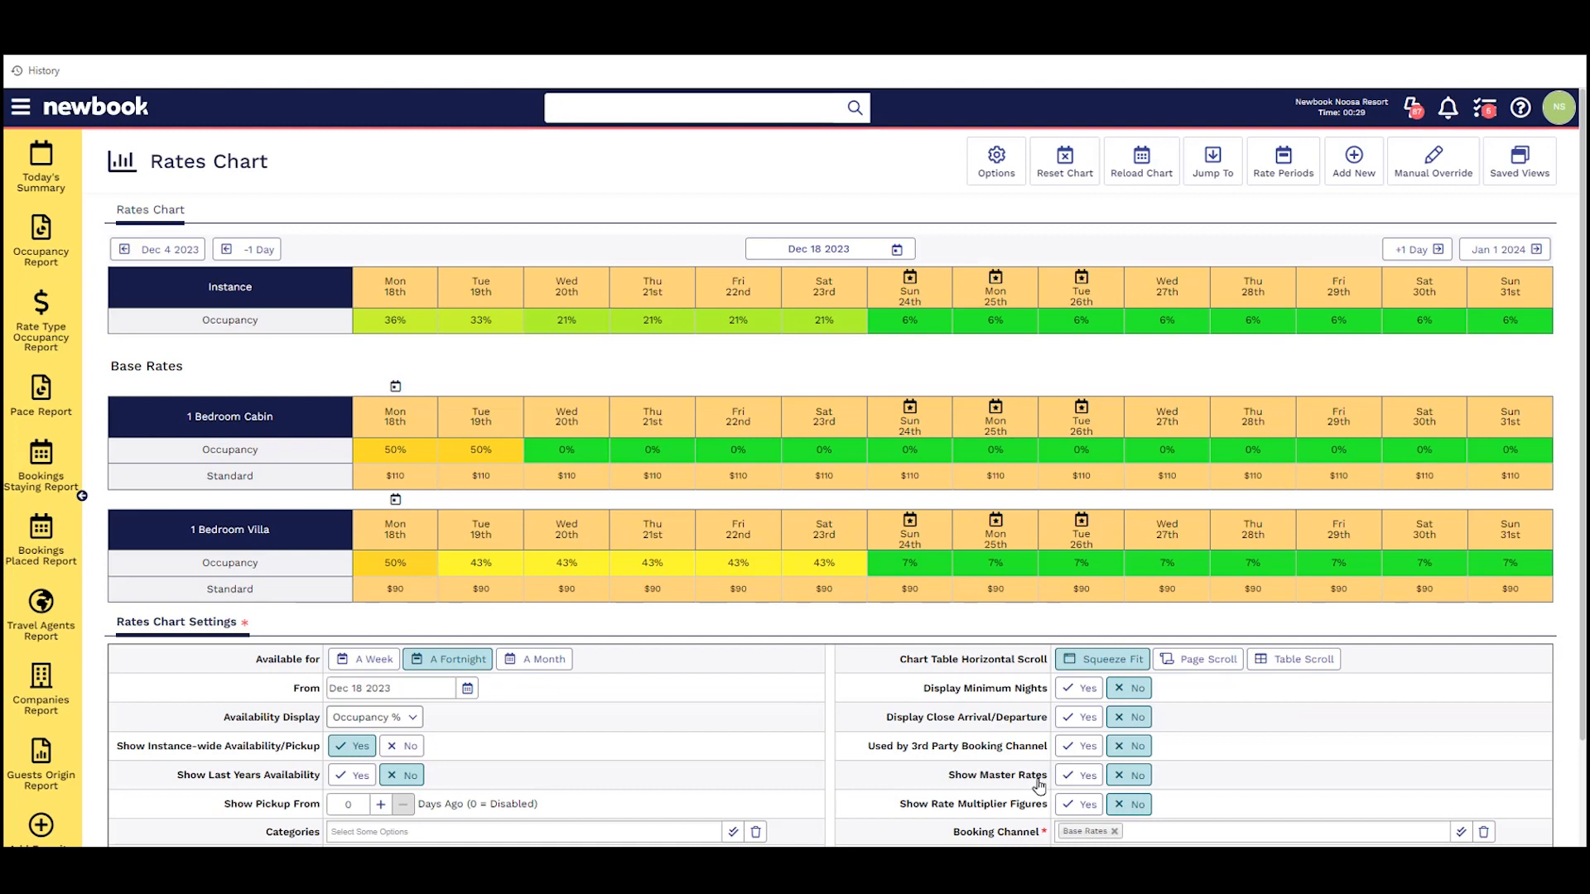
{"action": "left_click", "coordinate": [1079, 781]}
{"action": "scroll", "coordinate": [1062, 772], "scroll_direction": "down", "scroll_amount": 2}
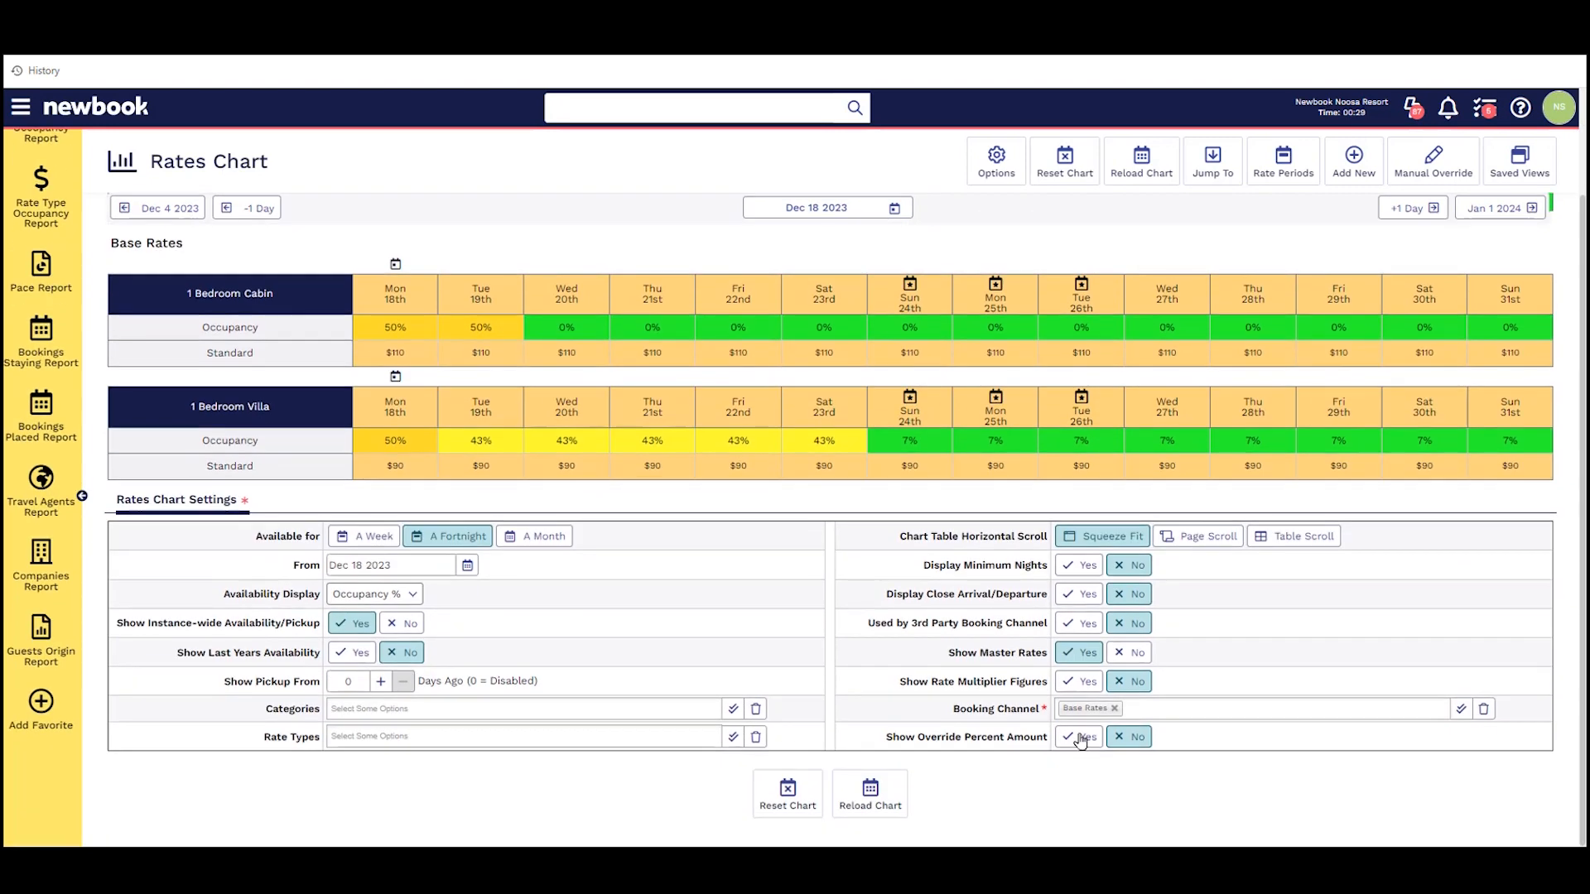
{"action": "left_click", "coordinate": [869, 793]}
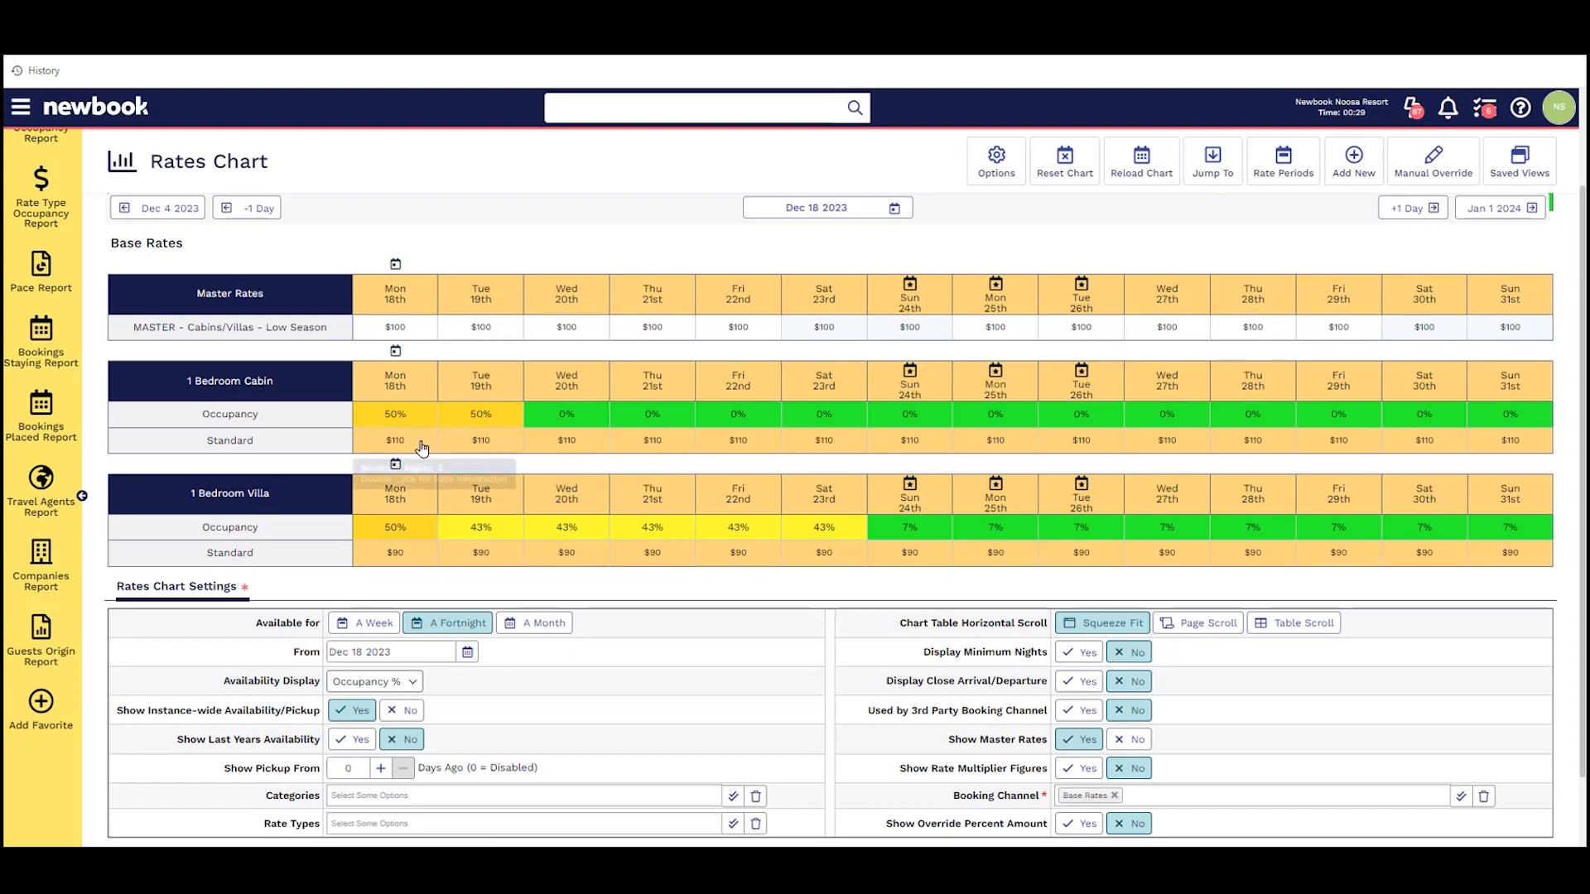
Open the MASTER - Cabins/Villas - Low Season rate for editing from its Mon 18th price in the chart.
{"action": "double_click", "coordinate": [416, 335]}
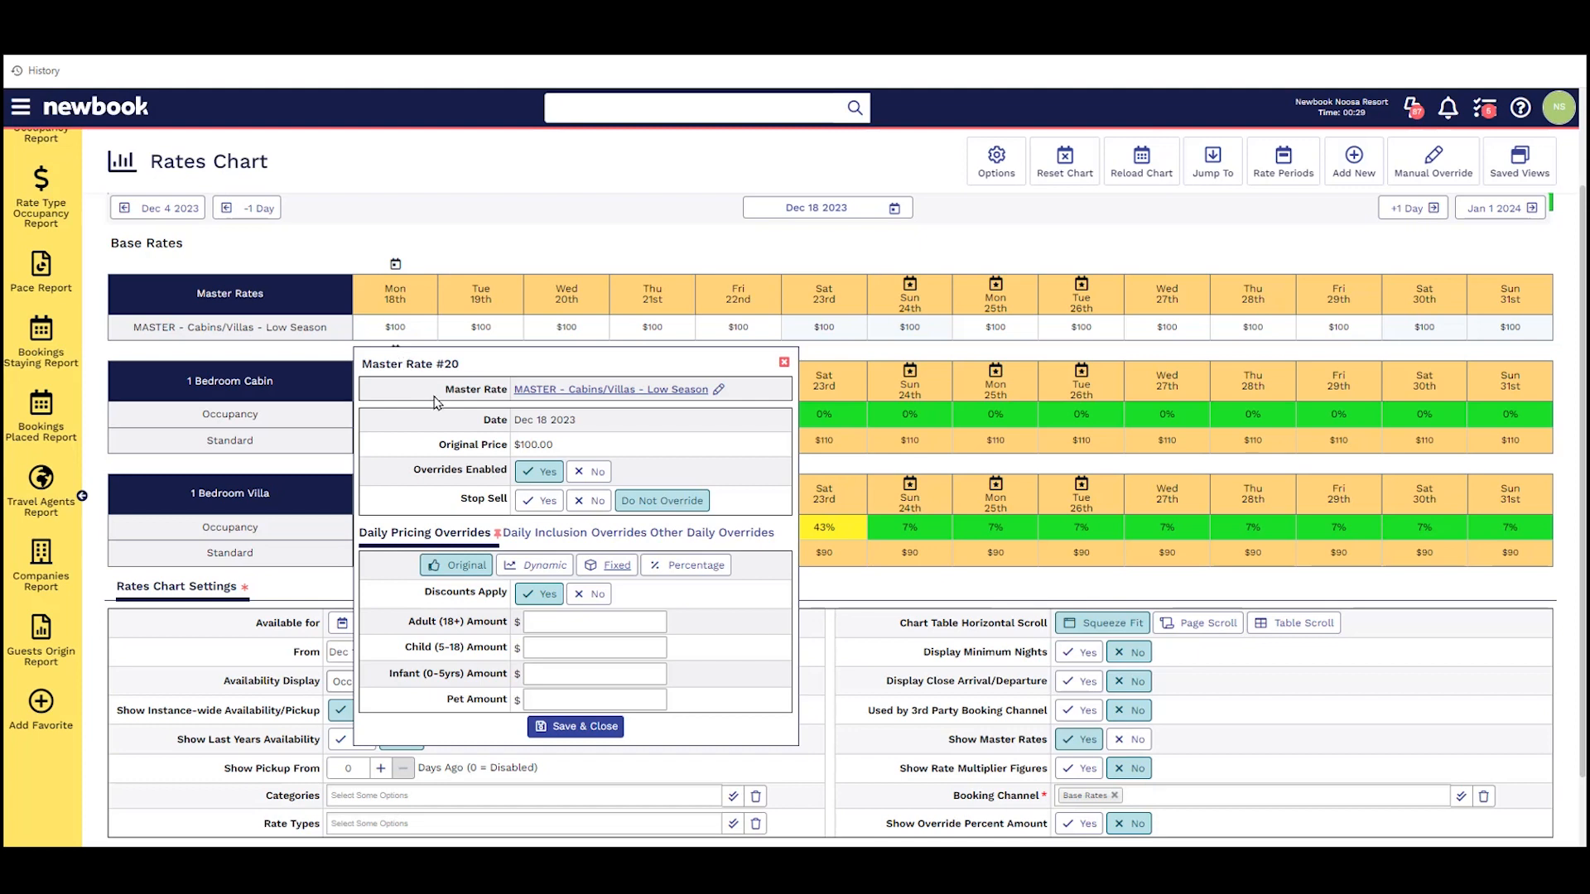
{"action": "left_click_drag", "start_coordinate": [435, 403], "coordinate": [508, 404]}
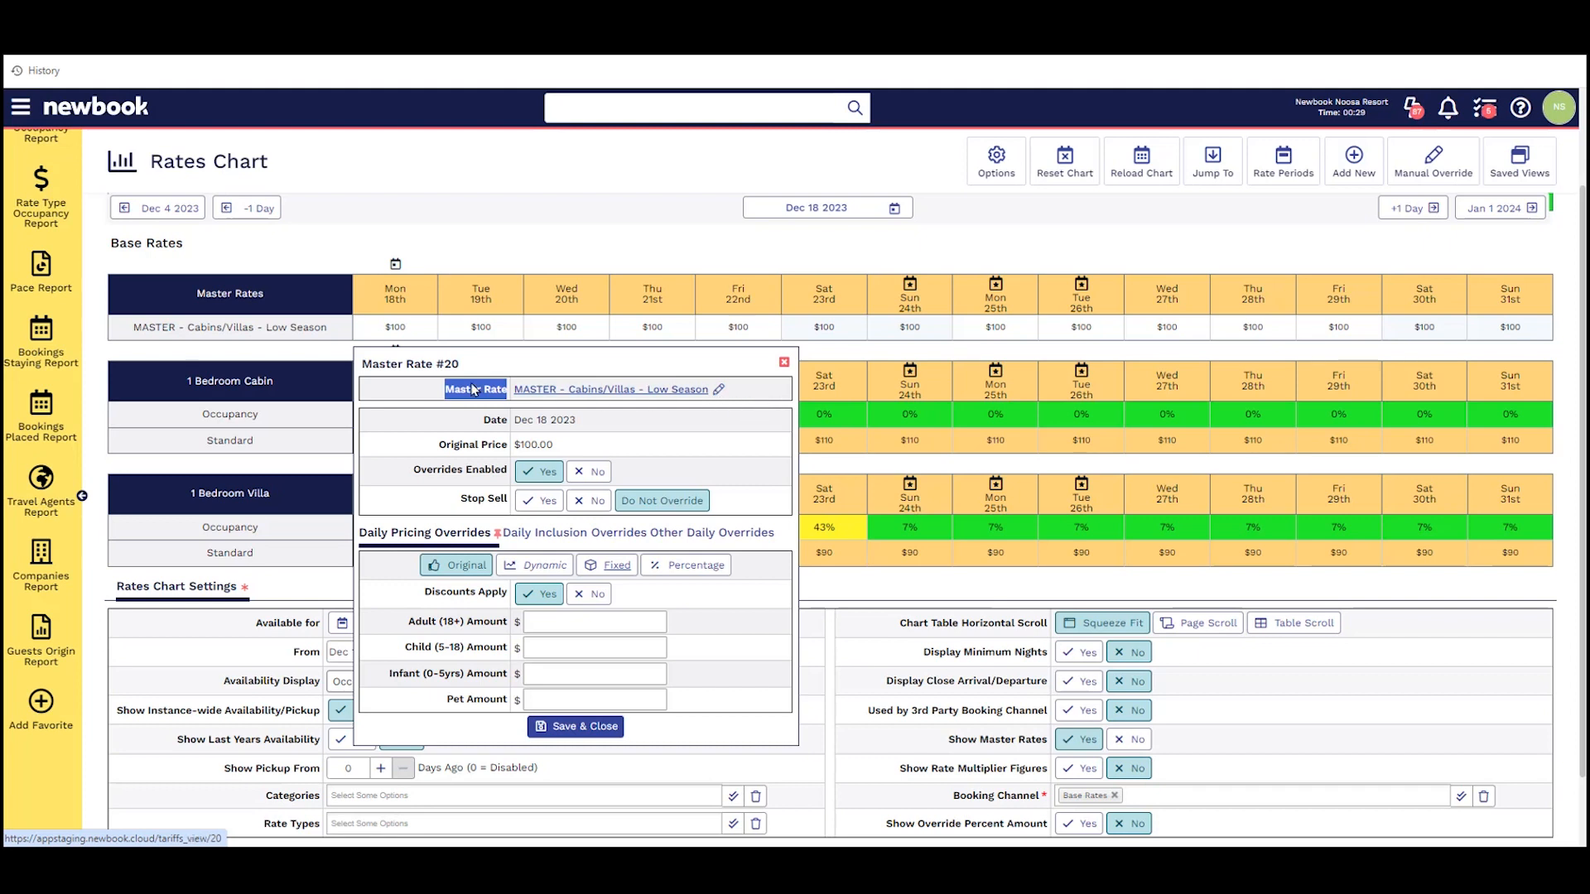
{"action": "left_click", "coordinate": [717, 392]}
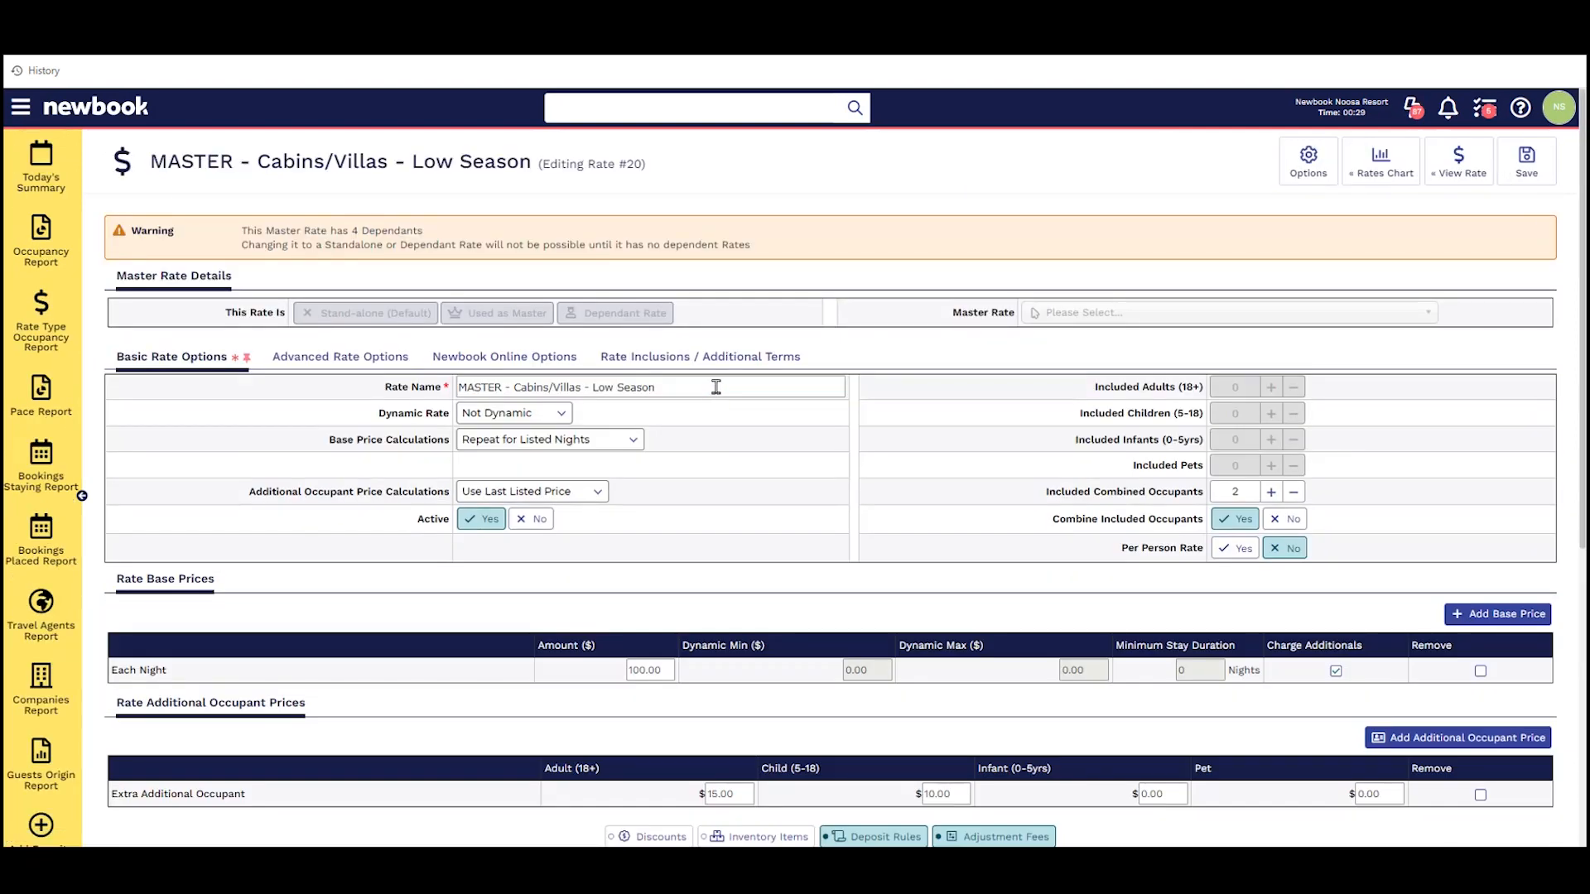
Set the master rate's Each Night base price to $120 and save the rate.
{"action": "double_click", "coordinate": [671, 672]}
{"action": "type", "text": "120"}
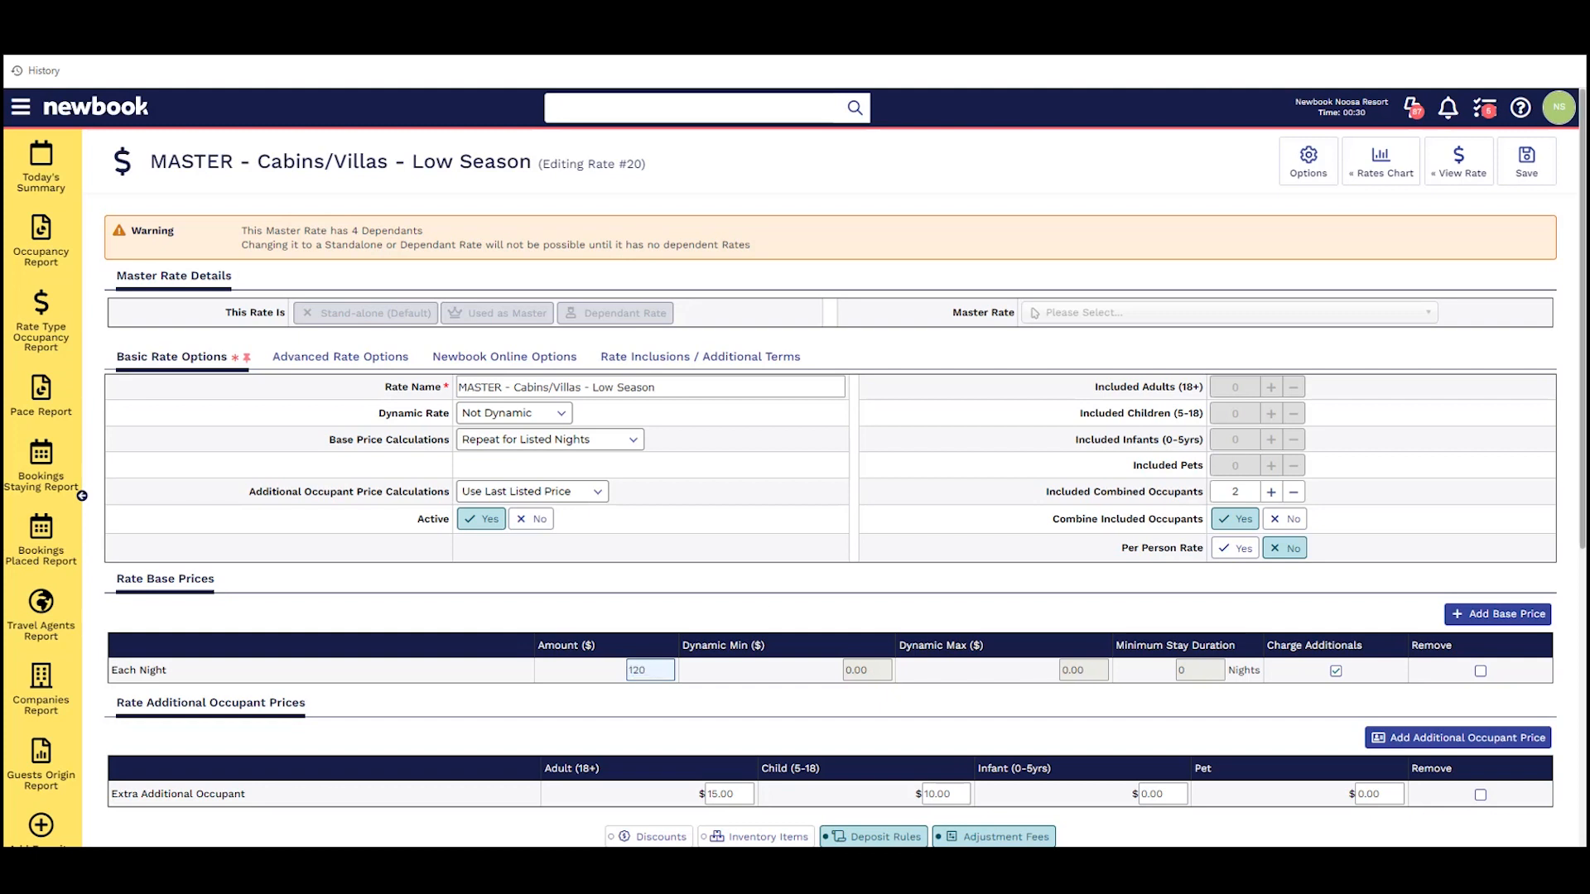
{"action": "left_click", "coordinate": [1397, 216]}
{"action": "left_click", "coordinate": [1528, 165]}
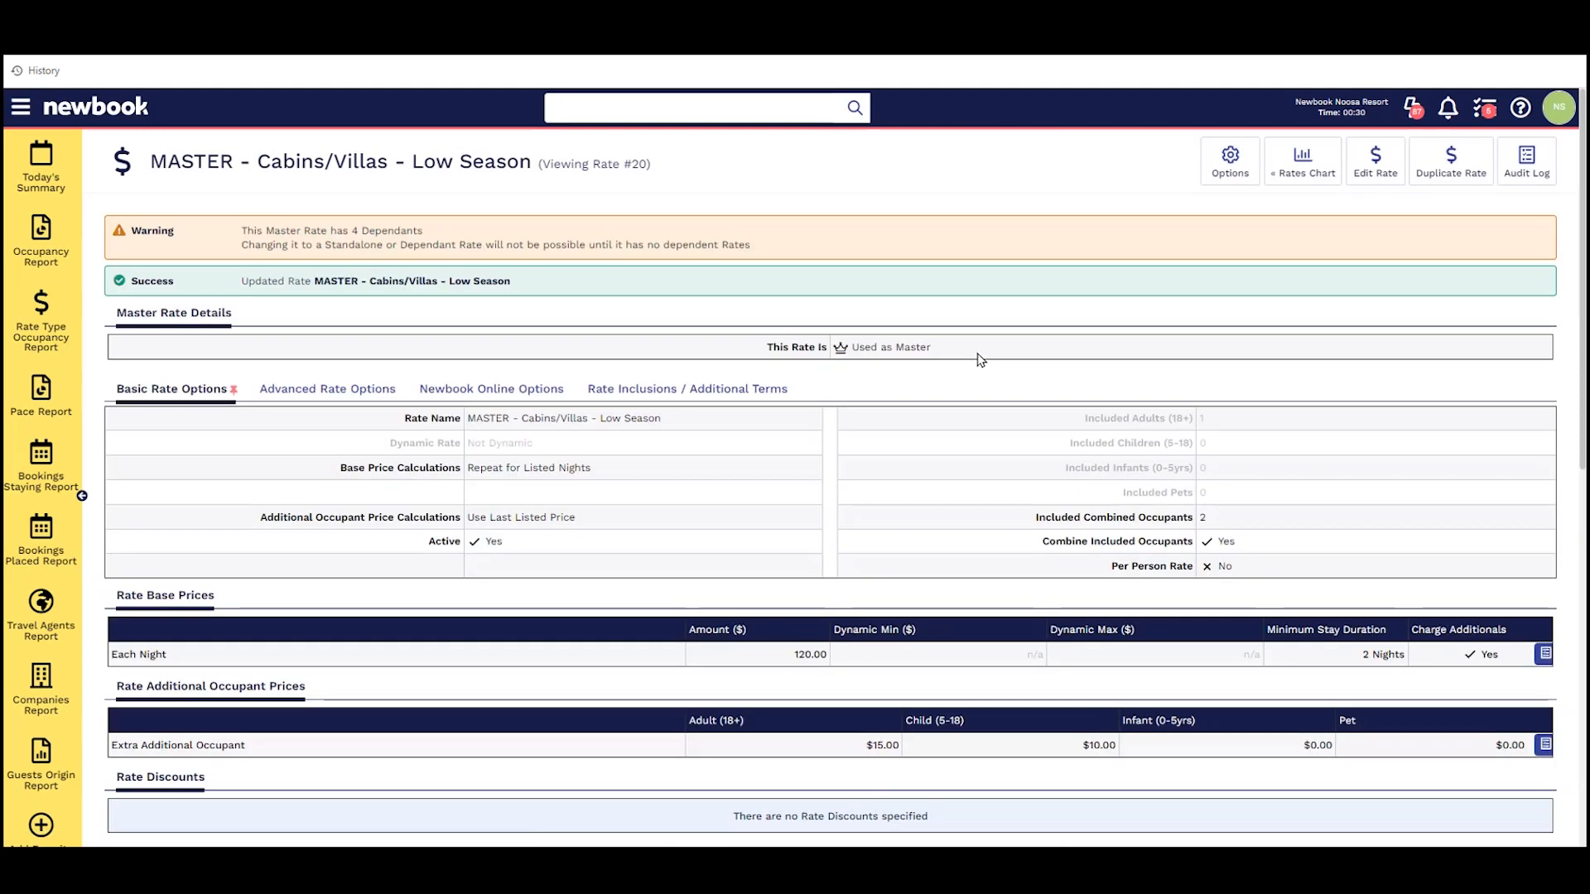
Return to the Rates Chart from the saved master rate and reload it with master rates shown.
{"action": "left_click", "coordinate": [1306, 159]}
{"action": "left_click", "coordinate": [1079, 652]}
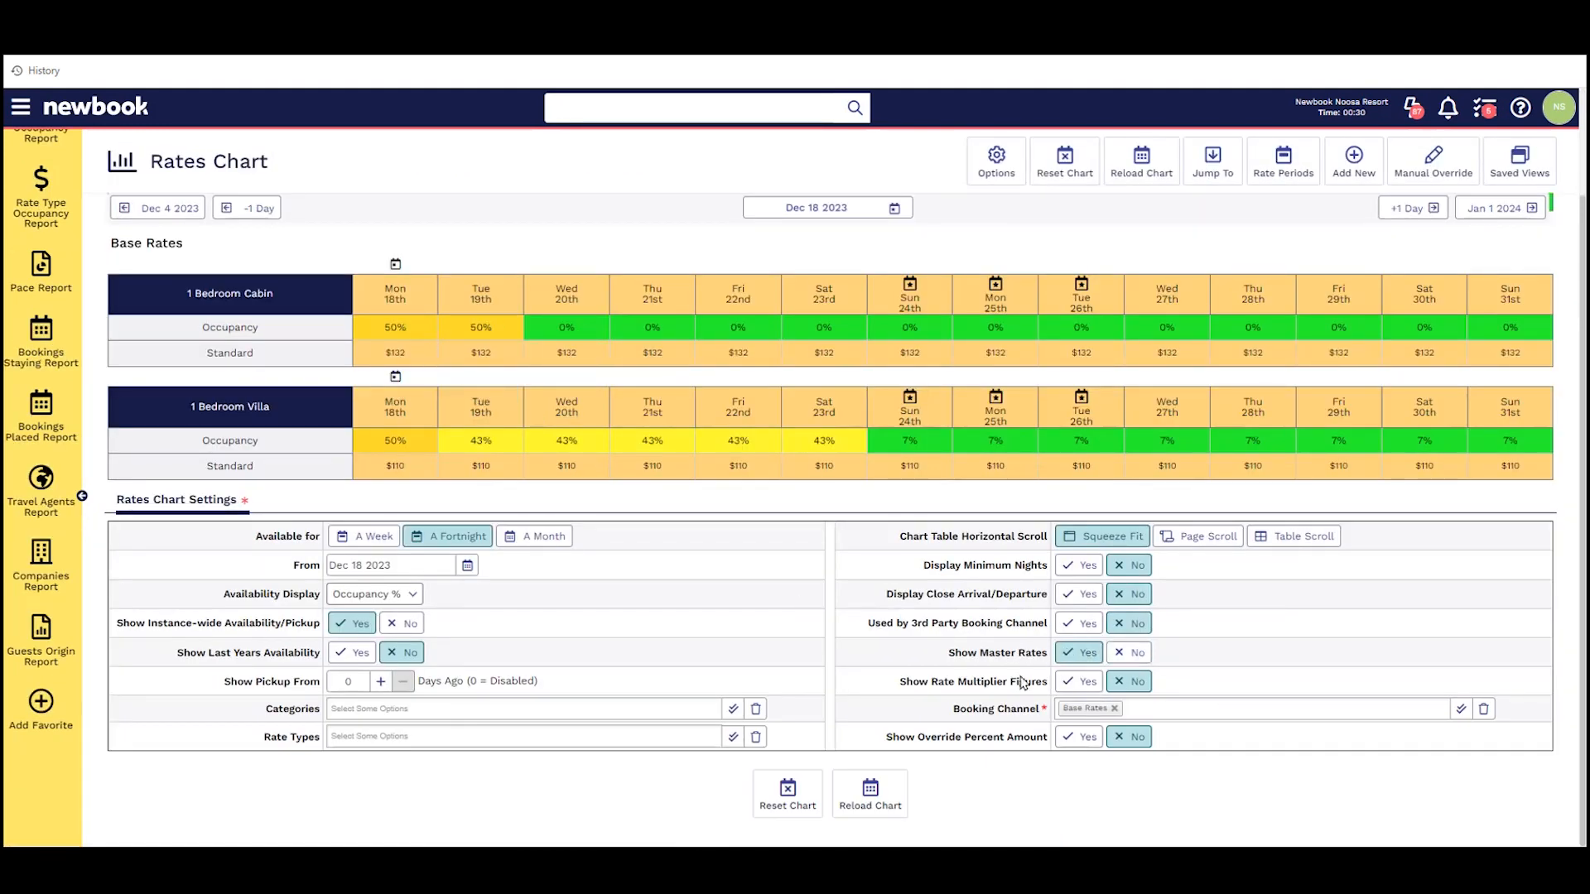
{"action": "left_click", "coordinate": [870, 793]}
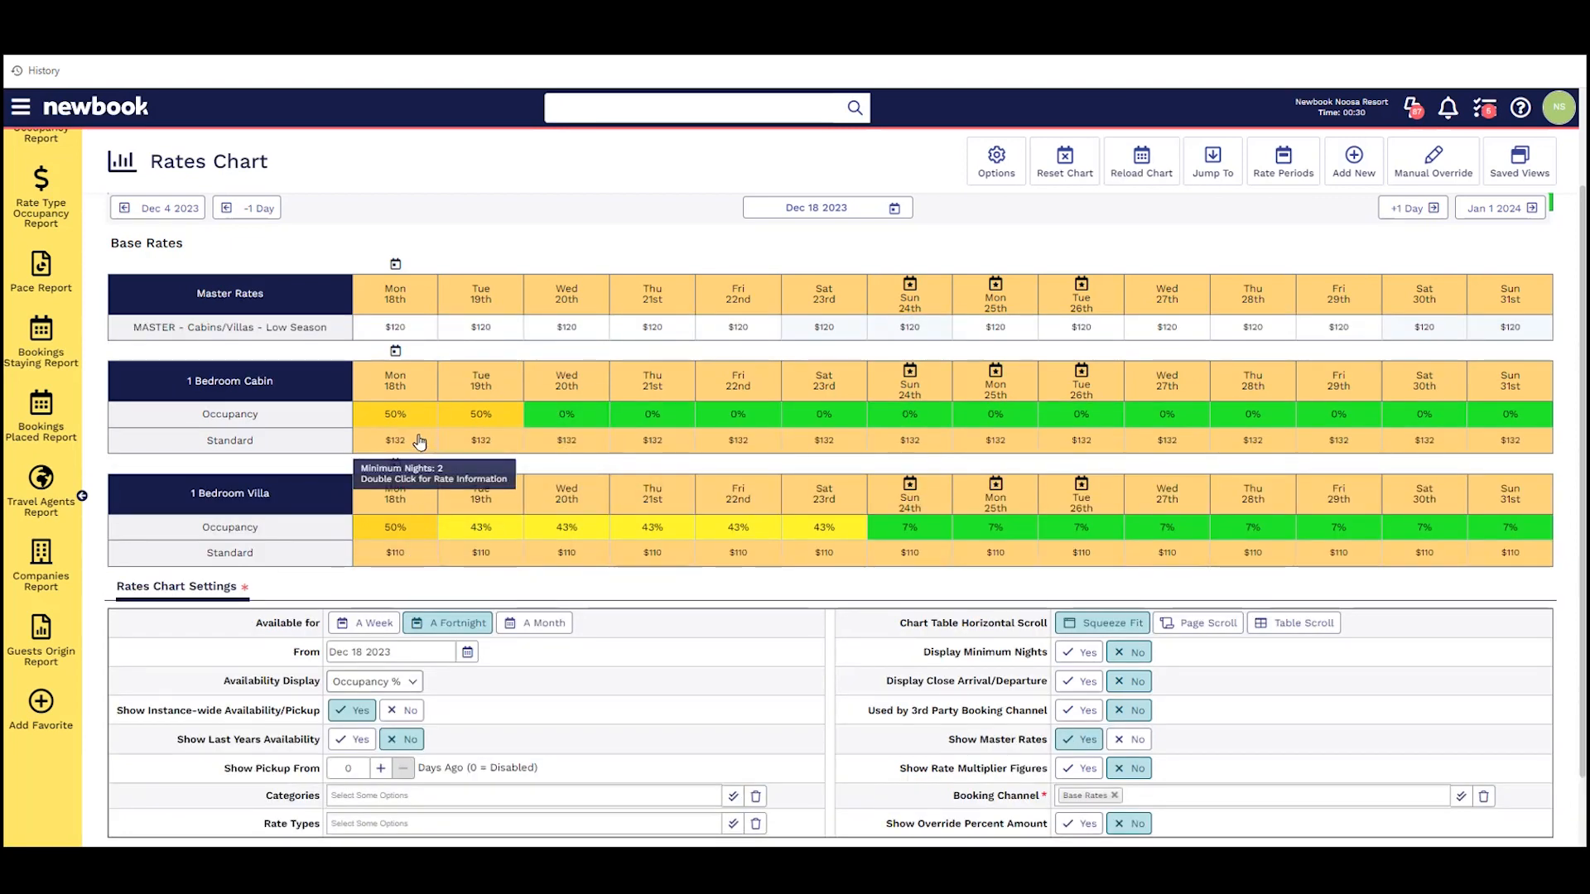
Start a new rate override from the Rates Chart and make it apply to master rates.
{"action": "left_click", "coordinate": [1366, 187]}
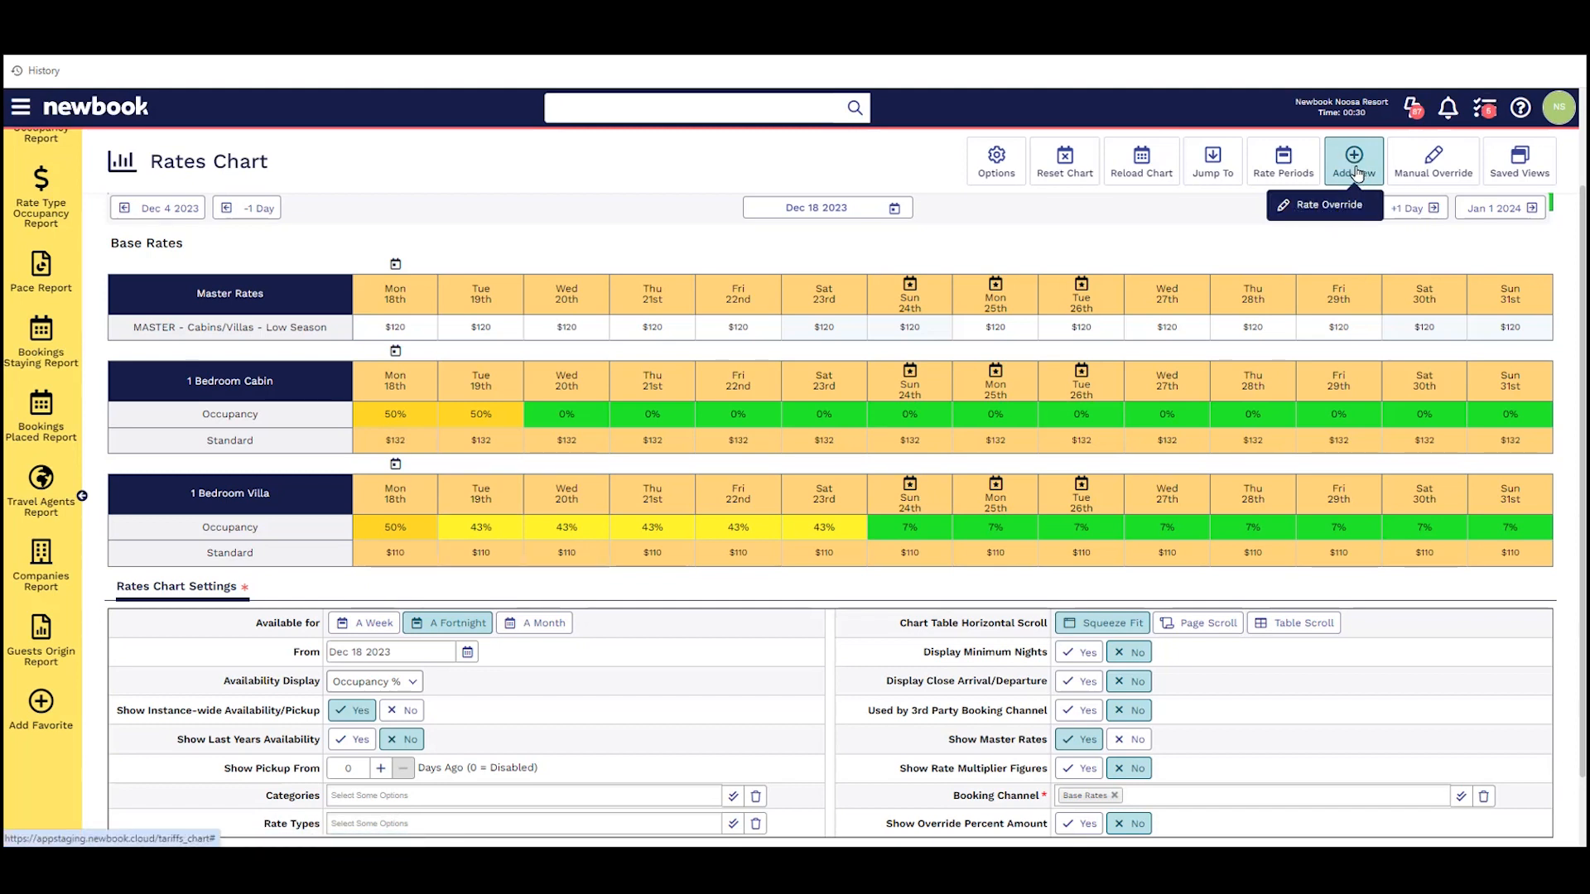
{"action": "left_click", "coordinate": [1315, 214]}
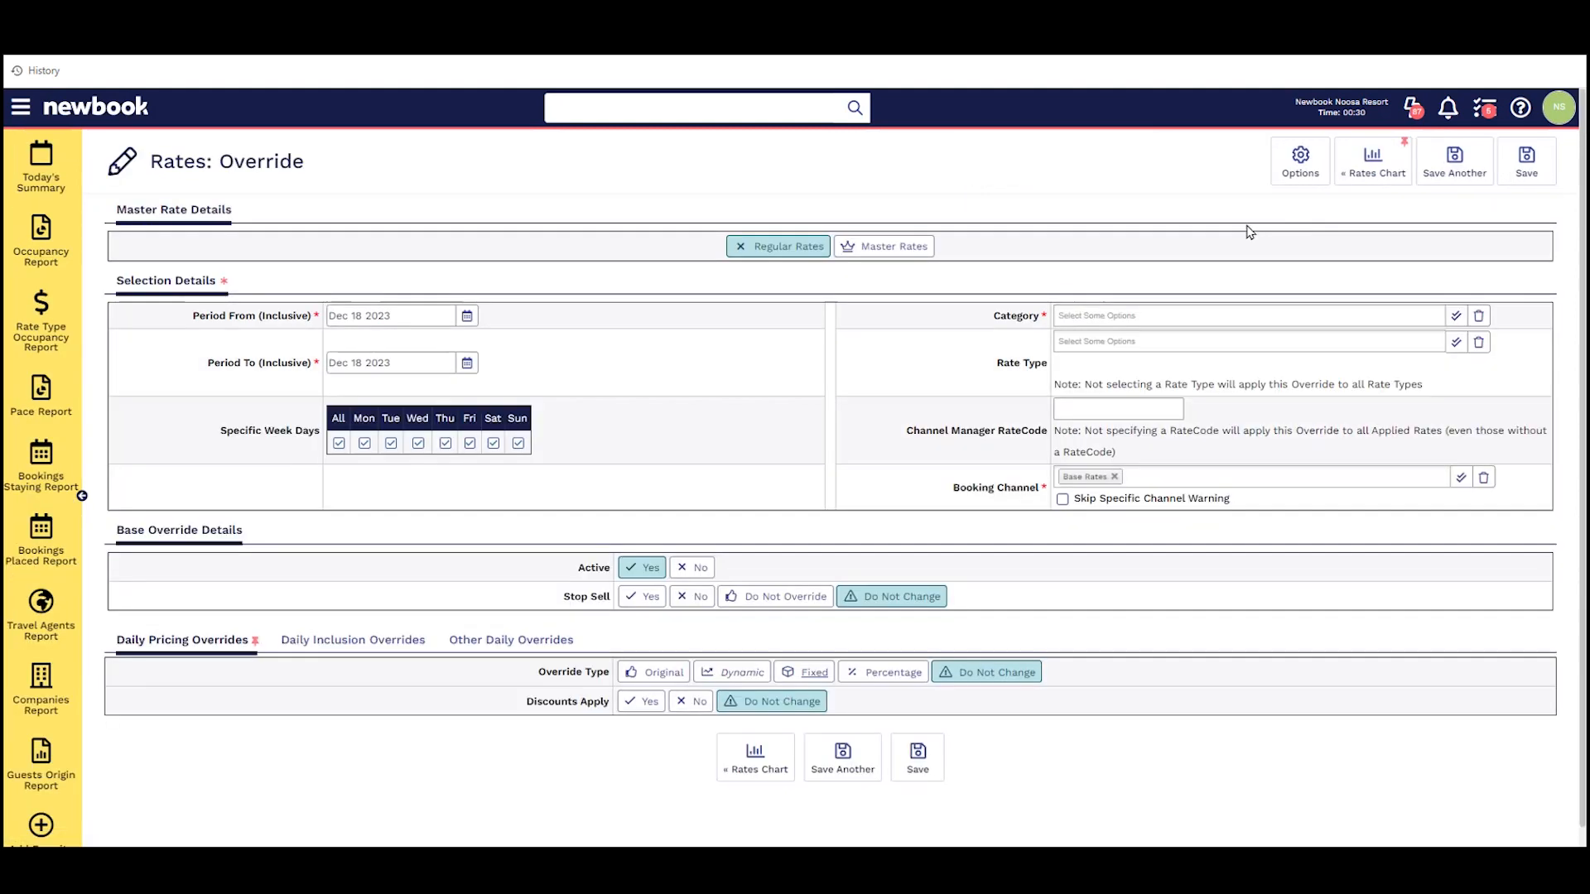
{"action": "left_click", "coordinate": [873, 252]}
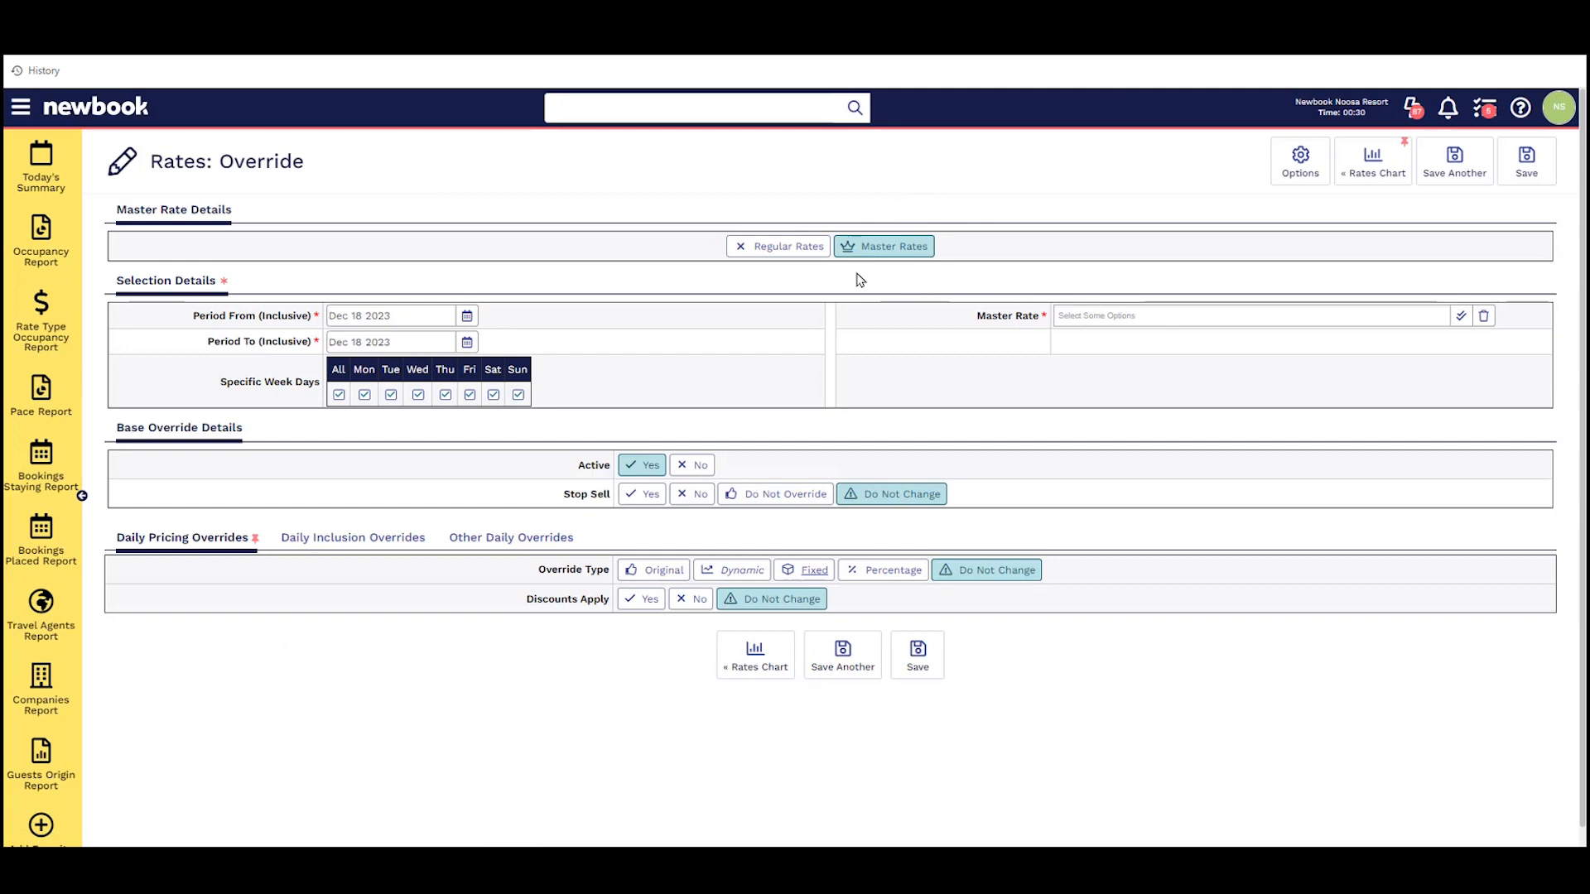
End the override period on Dec 21 2023 and select MASTER - Cabins/Villas - Low Season as its master rate.
{"action": "left_click", "coordinate": [467, 341]}
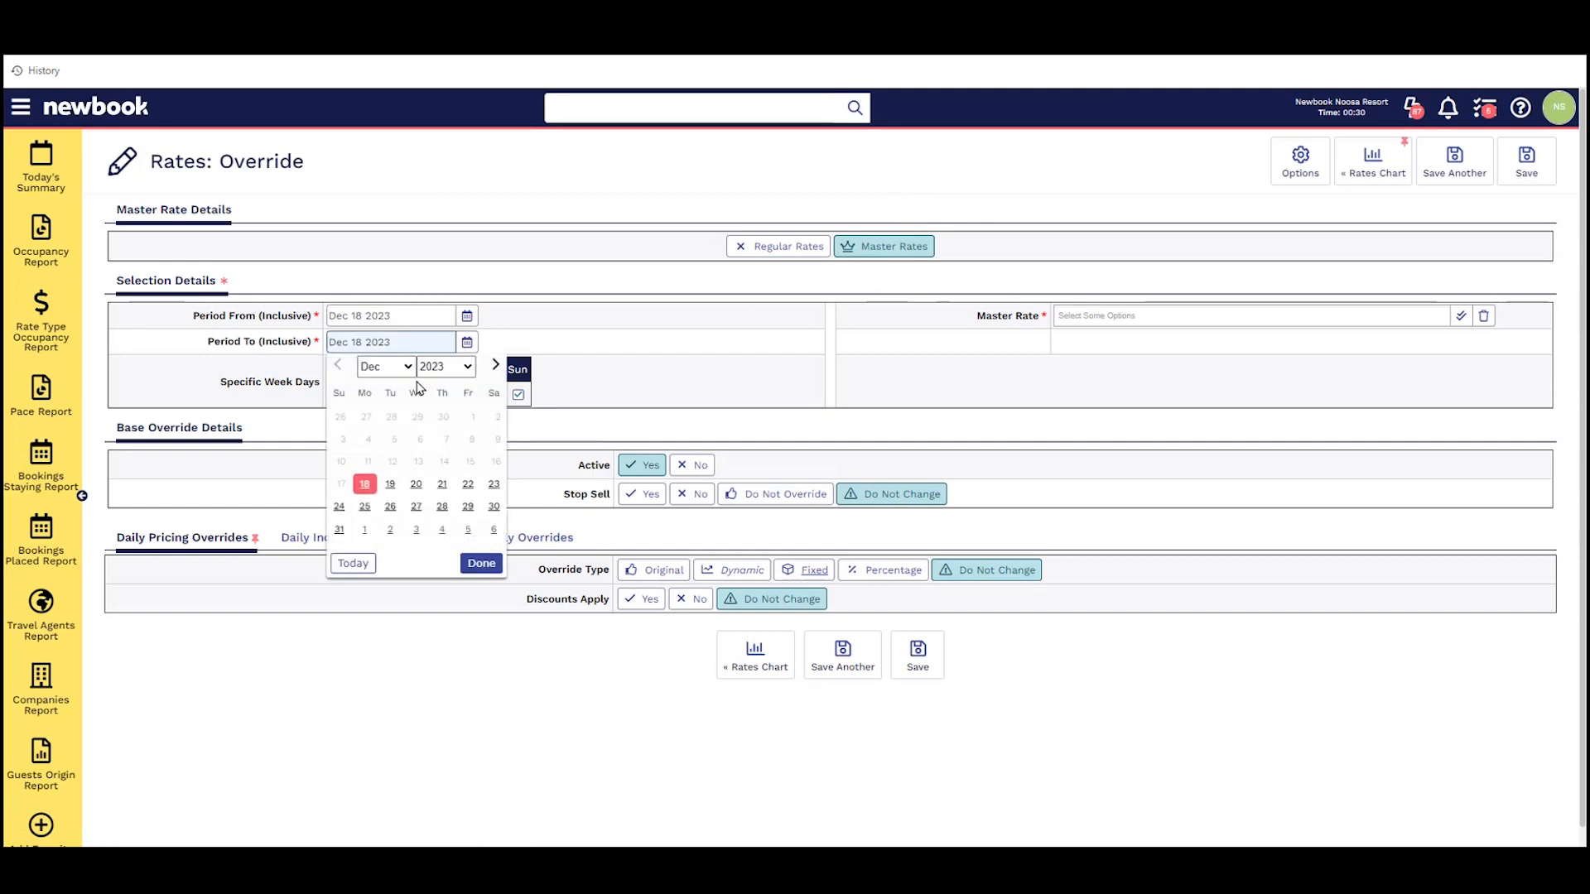
{"action": "left_click", "coordinate": [442, 485]}
{"action": "left_click", "coordinate": [1121, 315]}
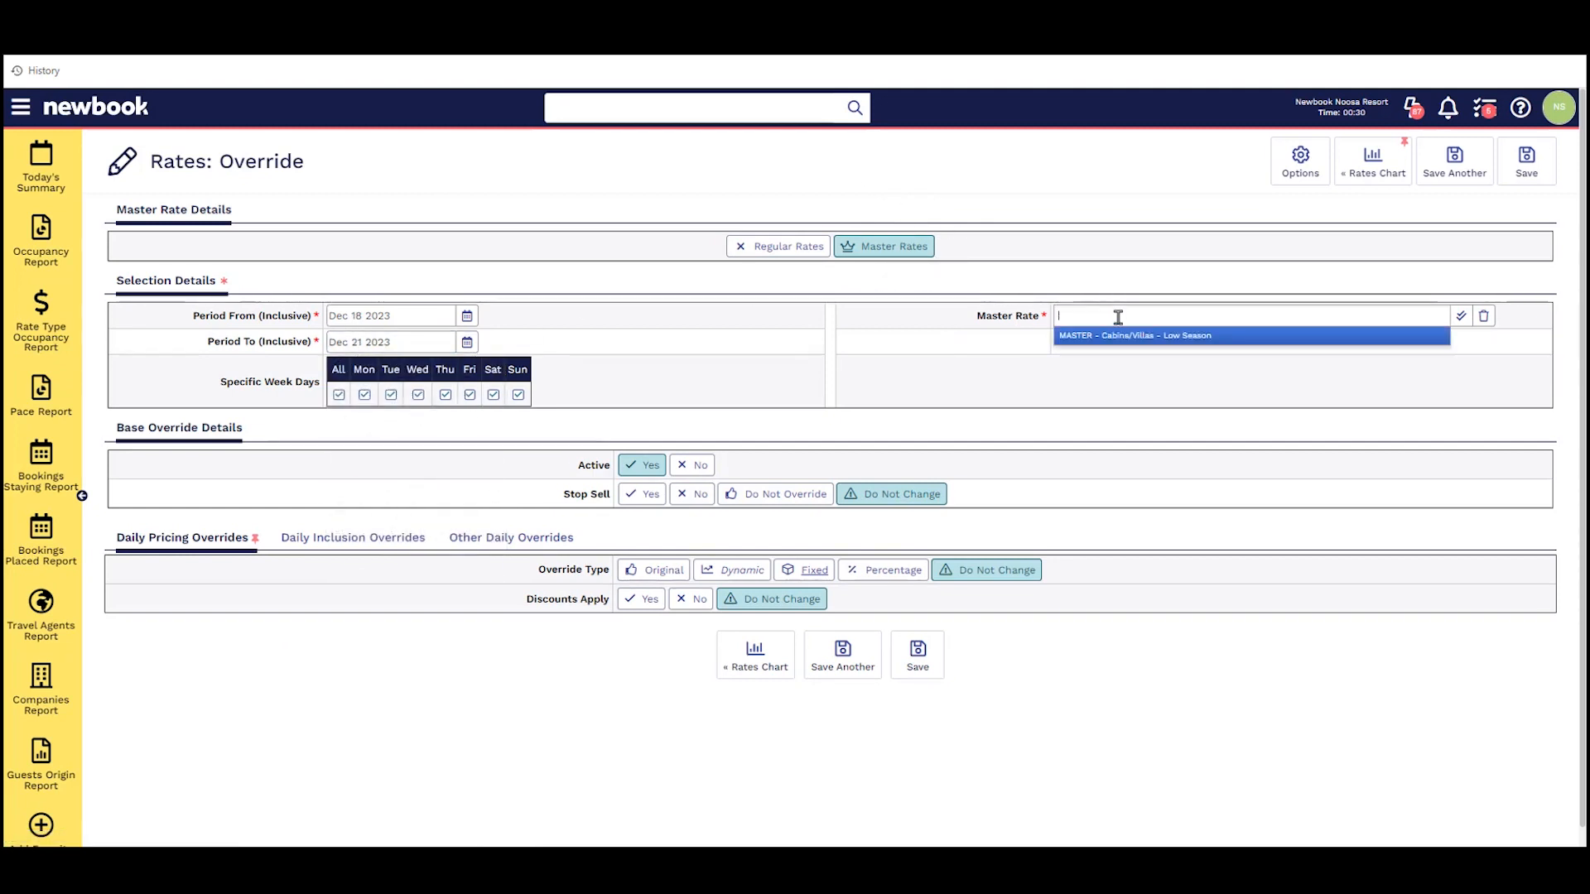
{"action": "left_click", "coordinate": [1118, 344]}
{"action": "left_click_drag", "start_coordinate": [982, 314], "coordinate": [1040, 315]}
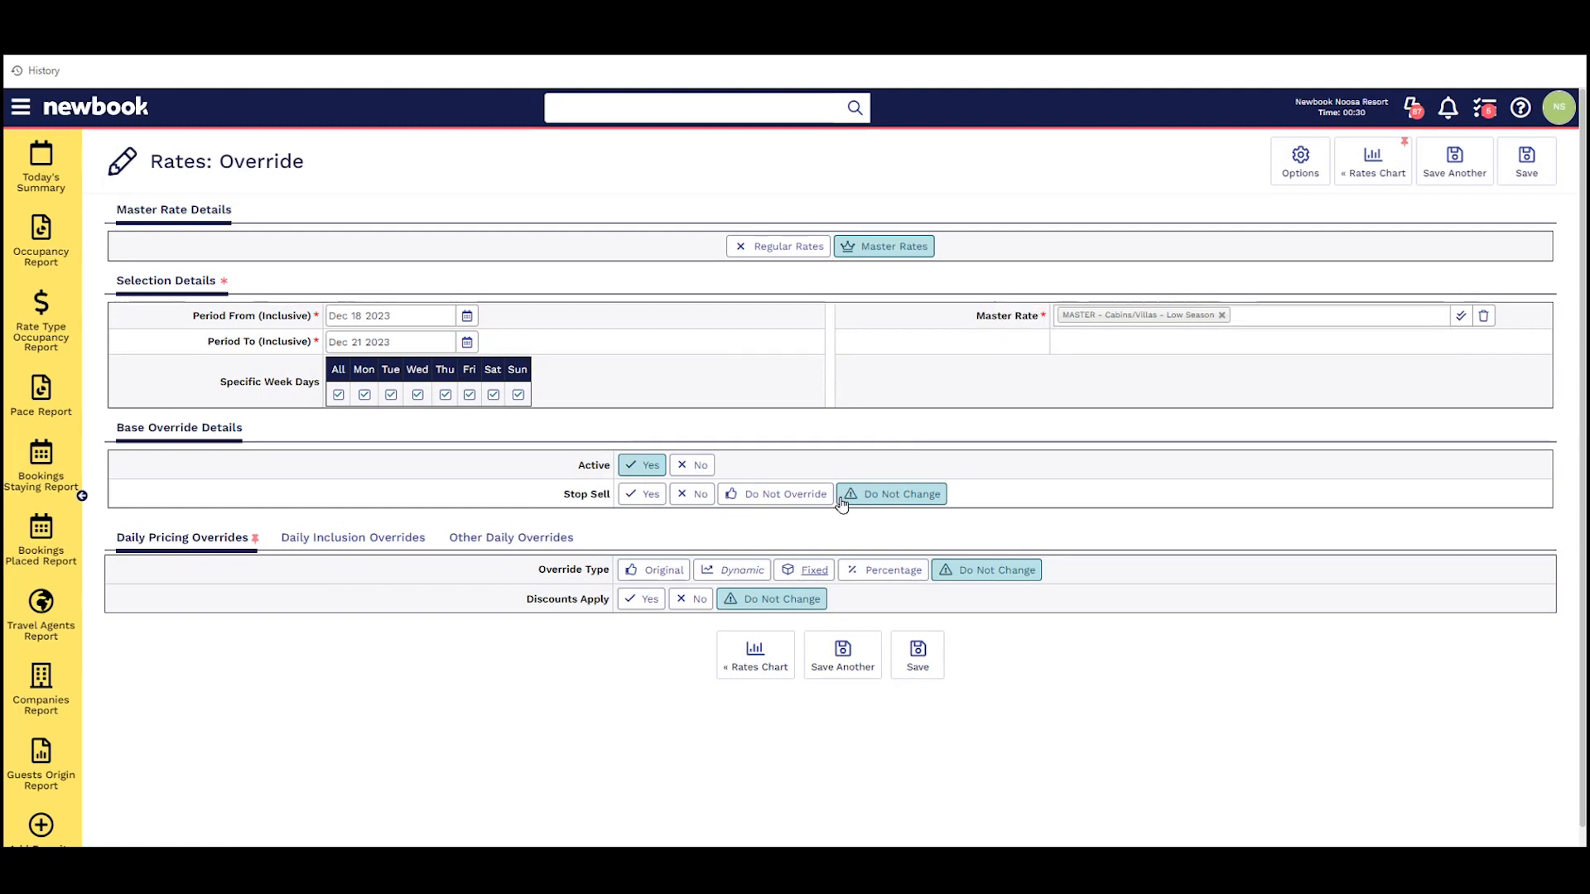
Set the override's daily pricing to a fixed $150 and save the override.
{"action": "left_click", "coordinate": [814, 570]}
{"action": "left_click", "coordinate": [662, 599]}
{"action": "type", "text": "150"}
{"action": "left_click", "coordinate": [916, 704]}
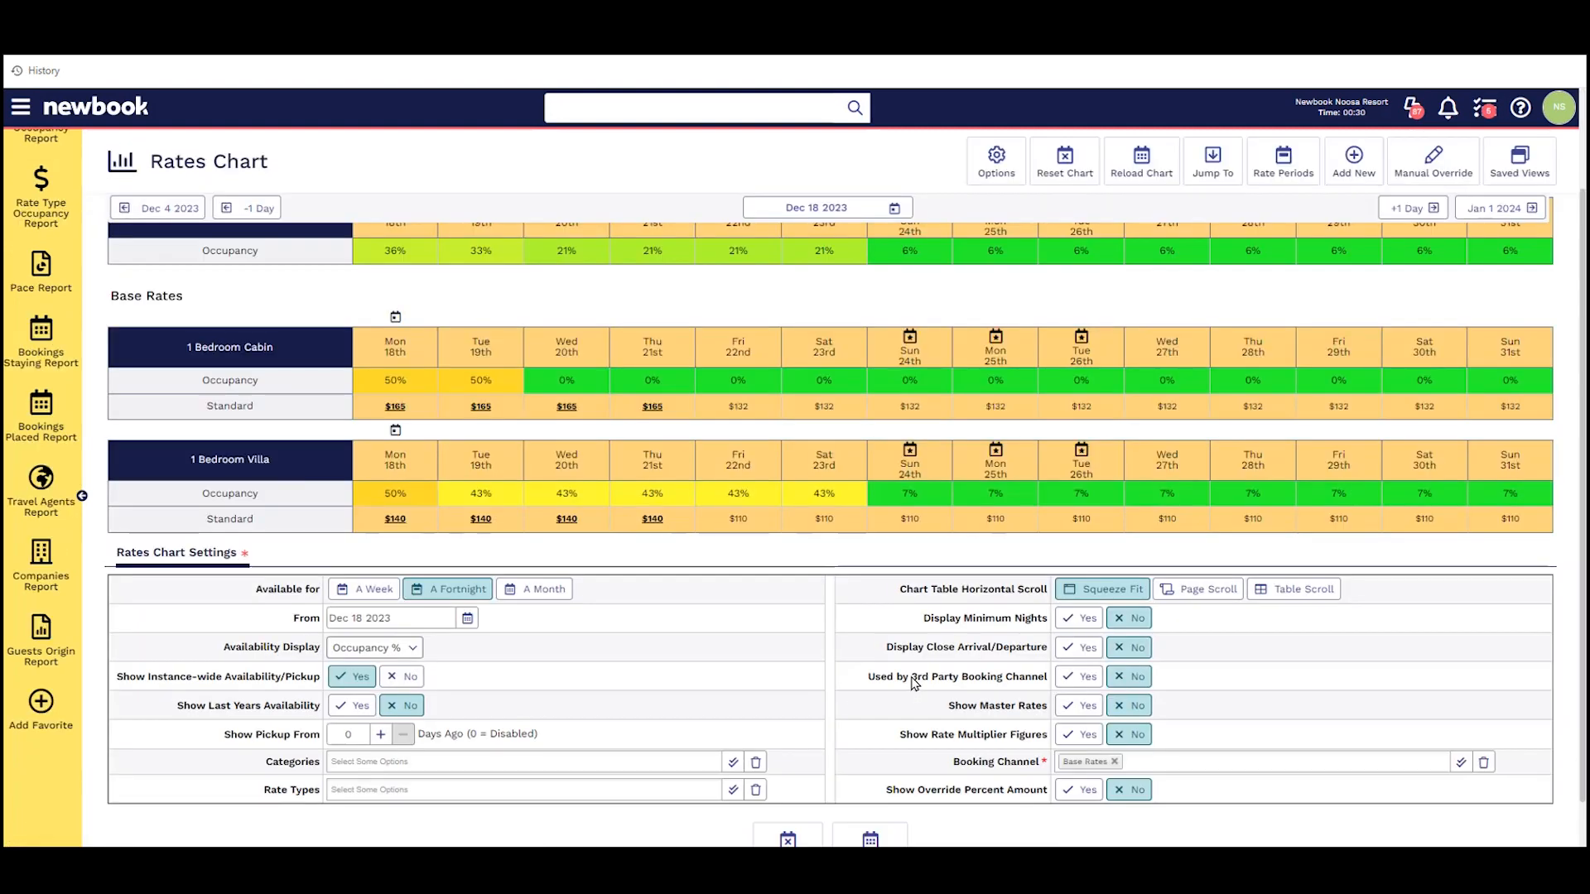
Enable Show Master Rates again and reload the Rates Chart with the saved override.
{"action": "left_click", "coordinate": [1075, 711]}
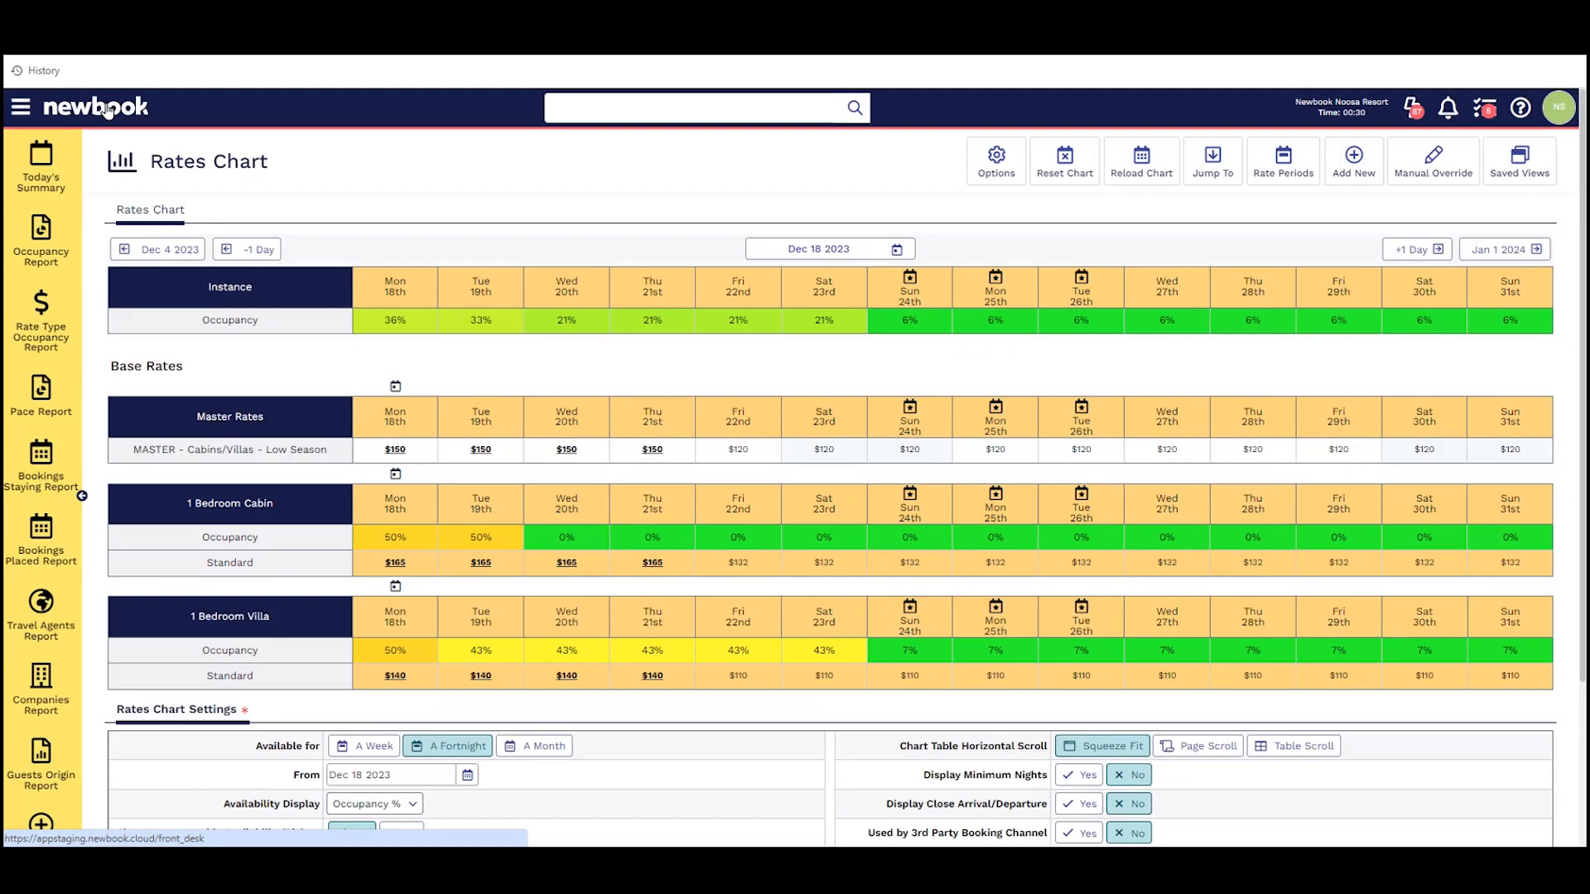
Go to the Today front desk page, open the Knowledge Base and search it for "rates".
{"action": "left_click", "coordinate": [103, 108]}
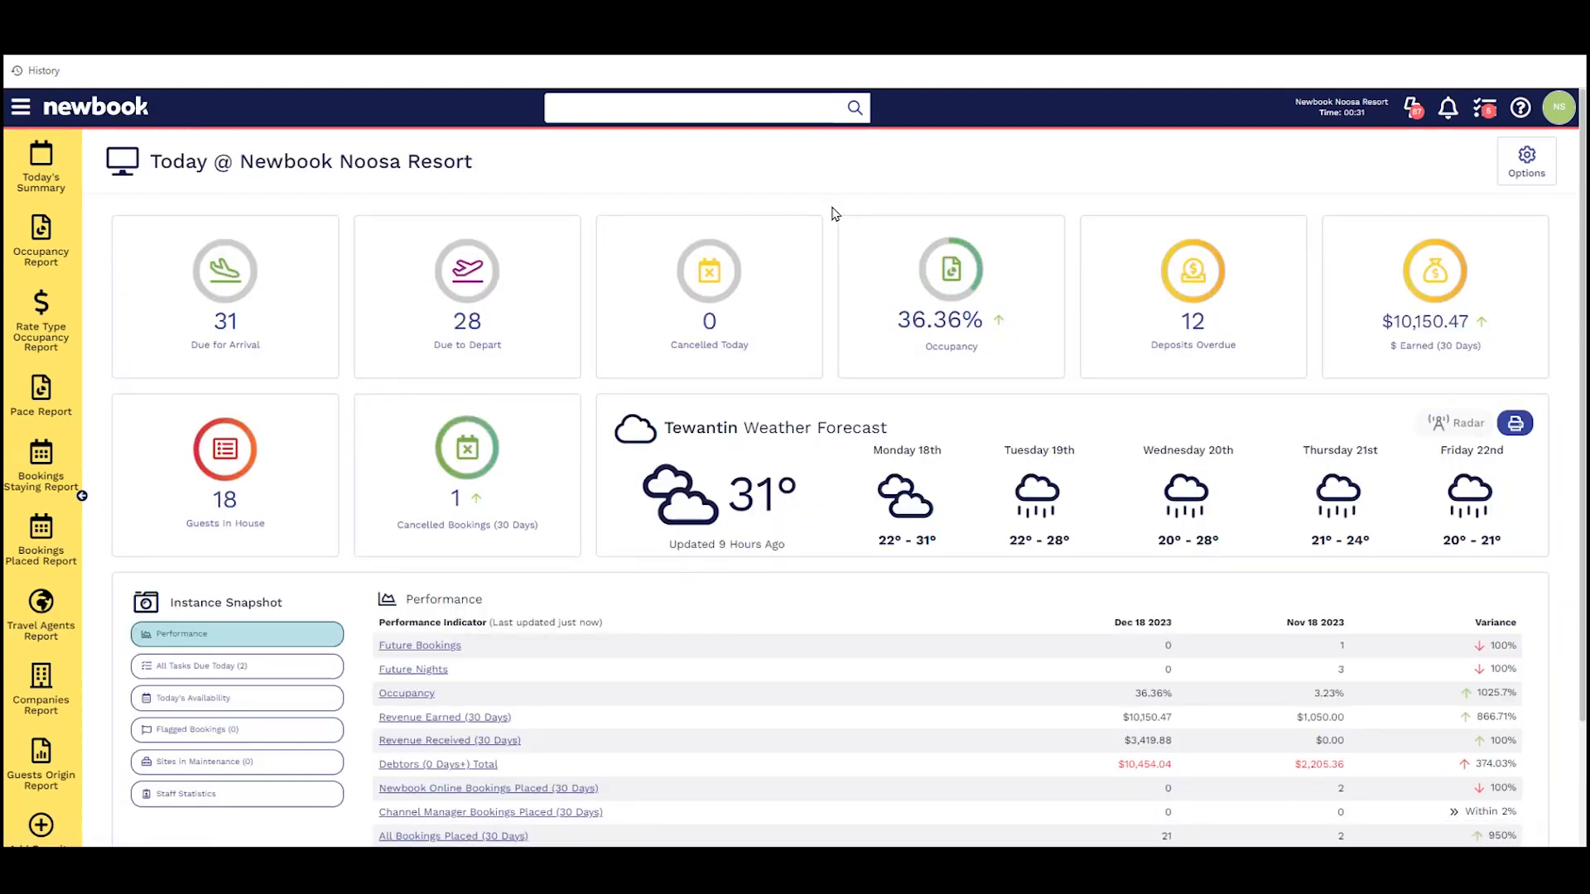
{"action": "left_click", "coordinate": [1521, 108]}
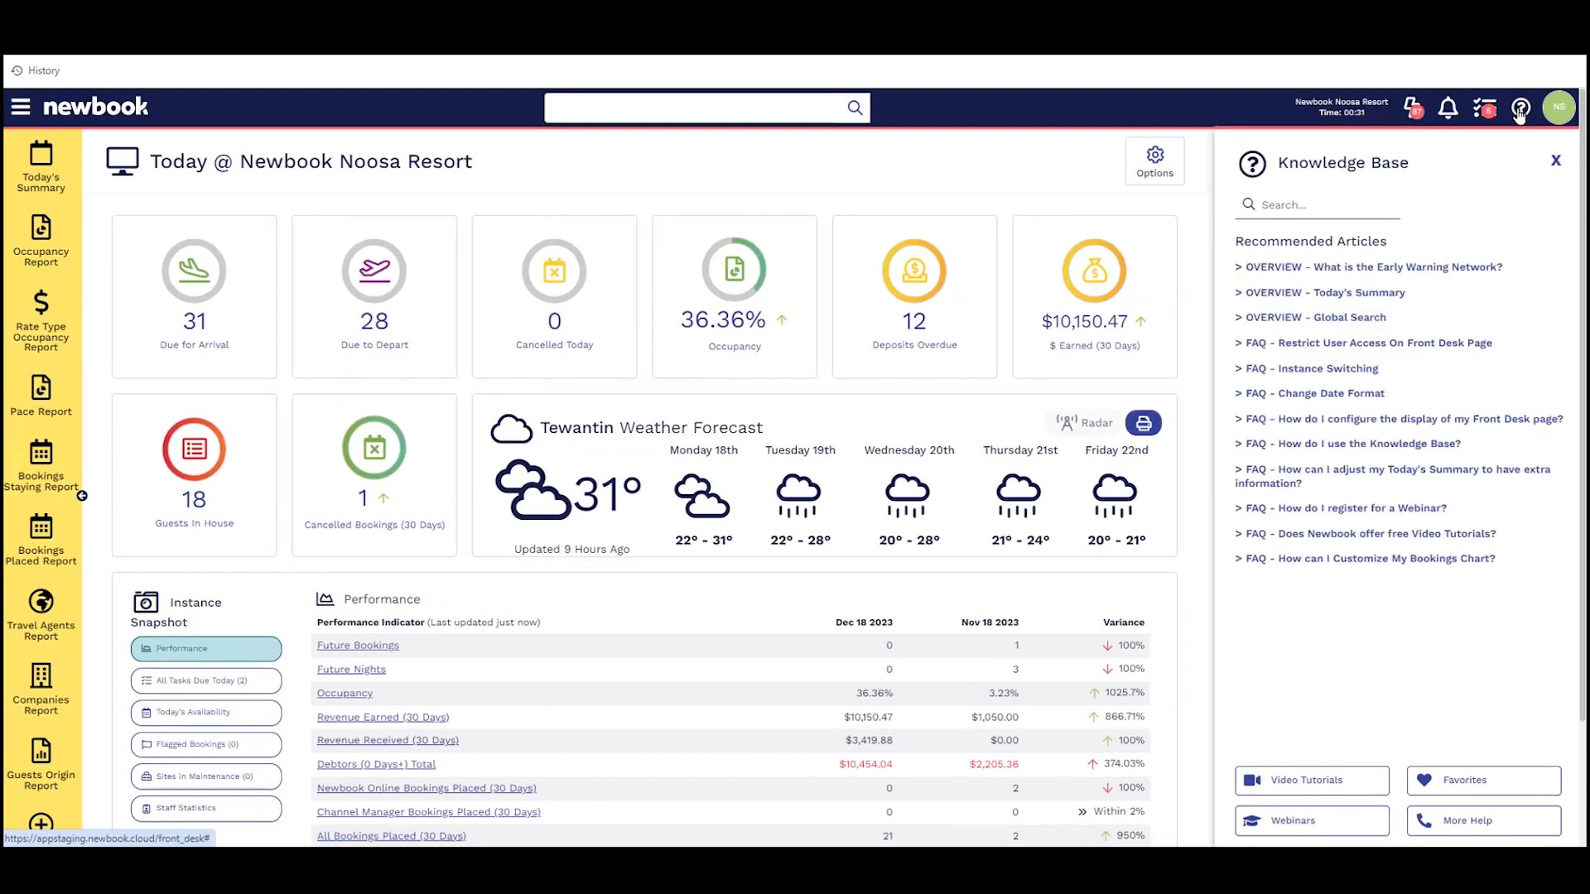
{"action": "triple_click", "coordinate": [1394, 241]}
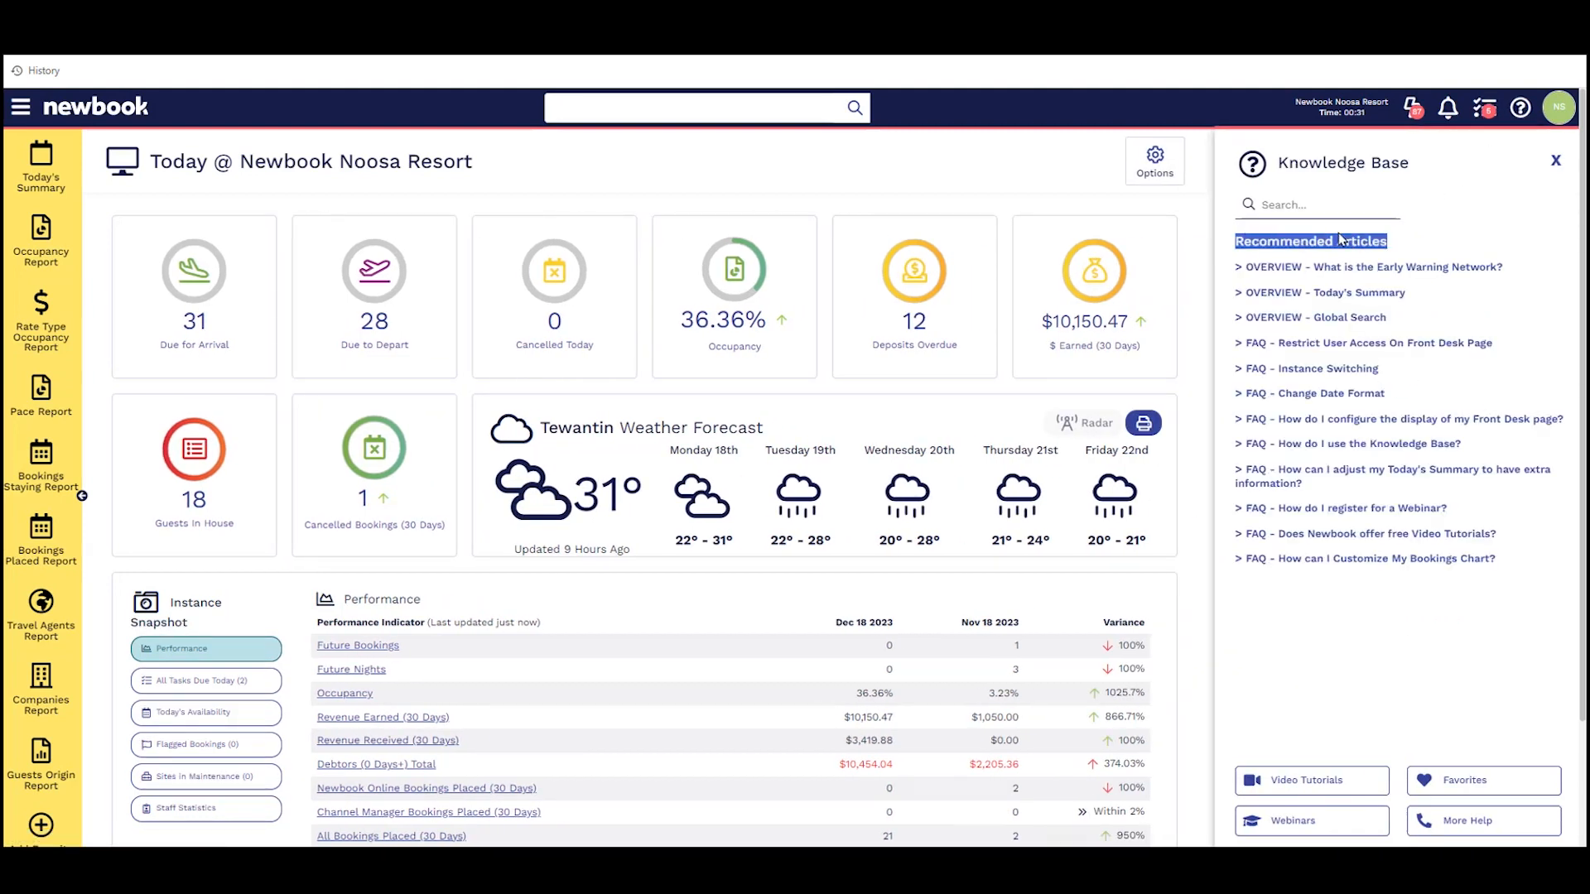
{"action": "left_click", "coordinate": [1300, 205]}
{"action": "type", "text": "rates"}
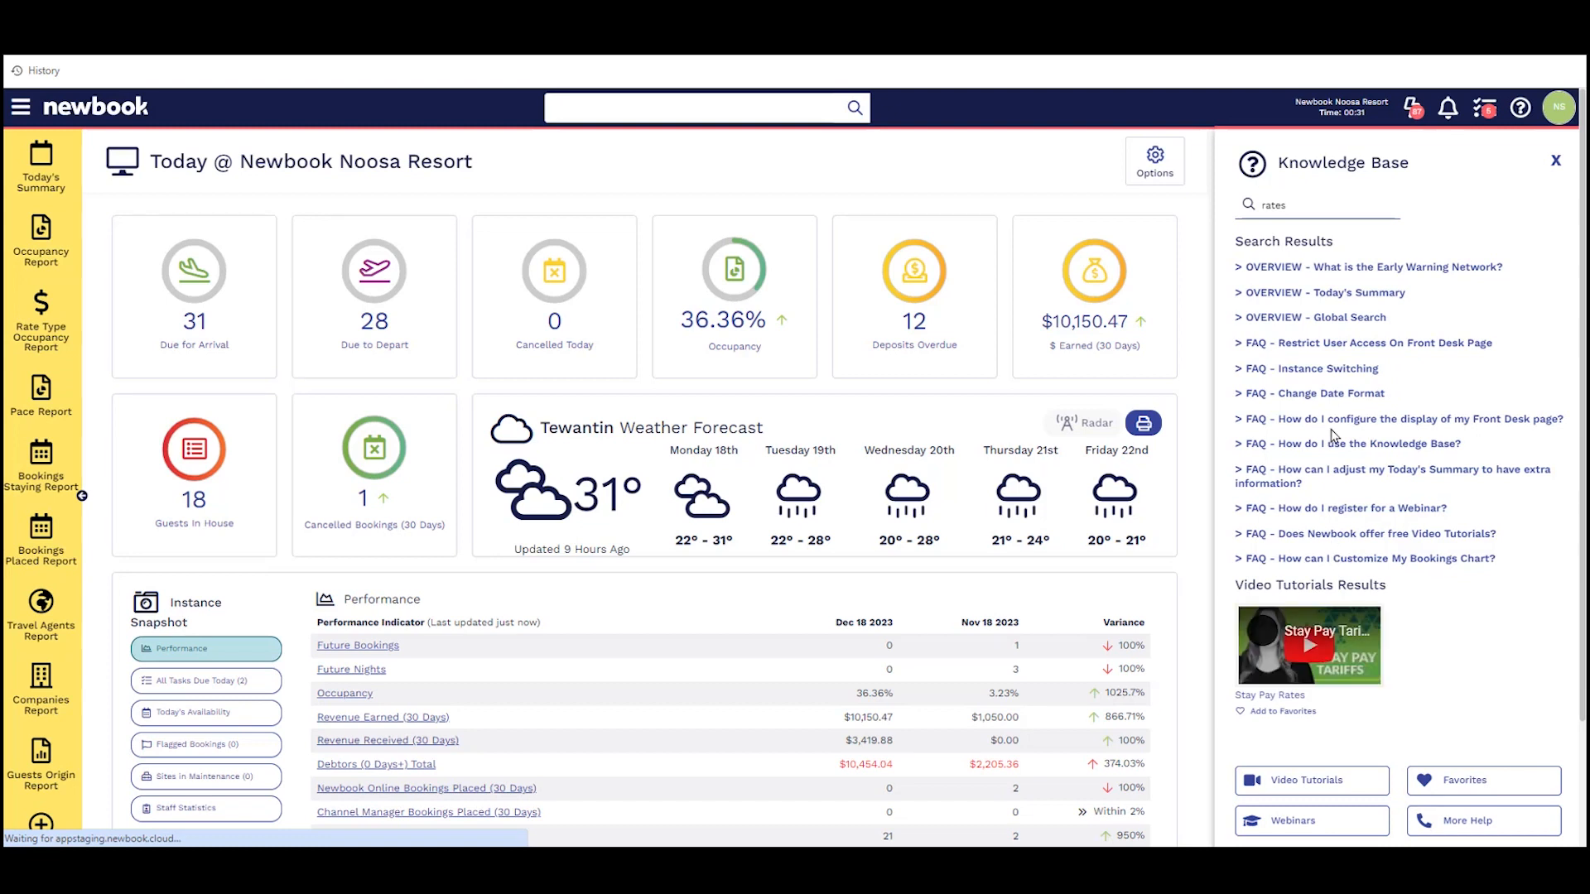